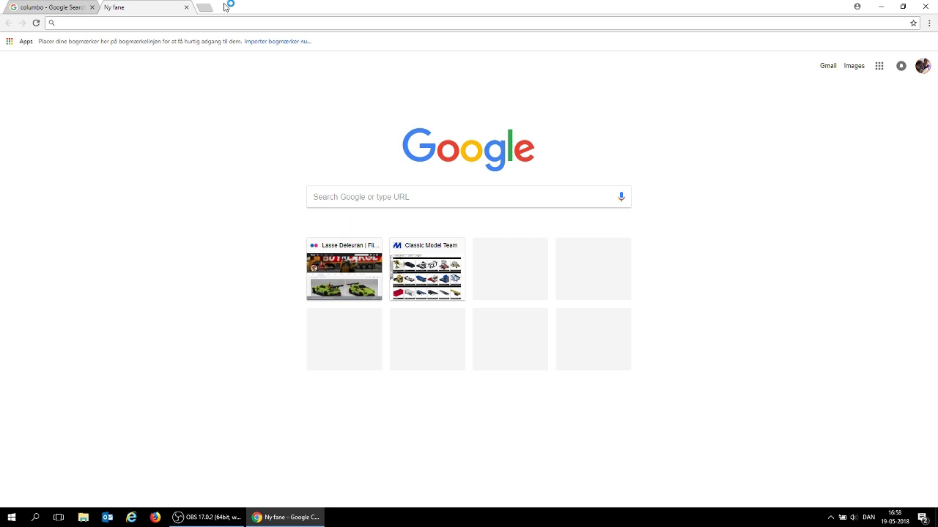
# Step: Go to c-mt.dk's Software page and download the BrickGraphics installer from its Download section
pyautogui.write('c-mt.dk')
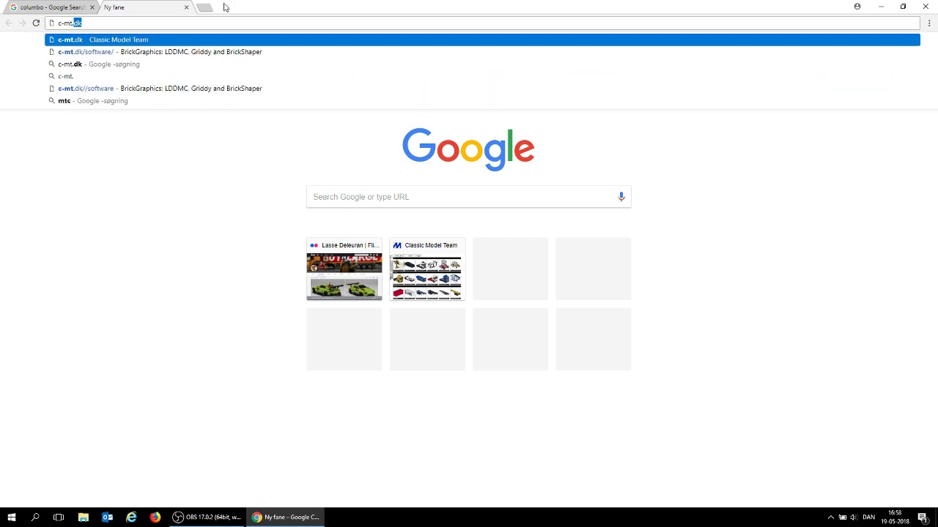
pyautogui.press('Return')
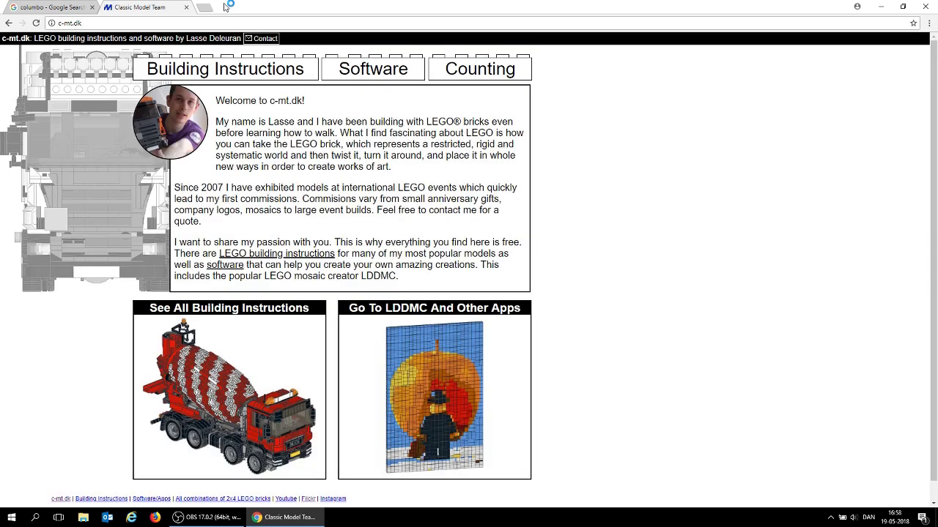
pyautogui.click(364, 80)
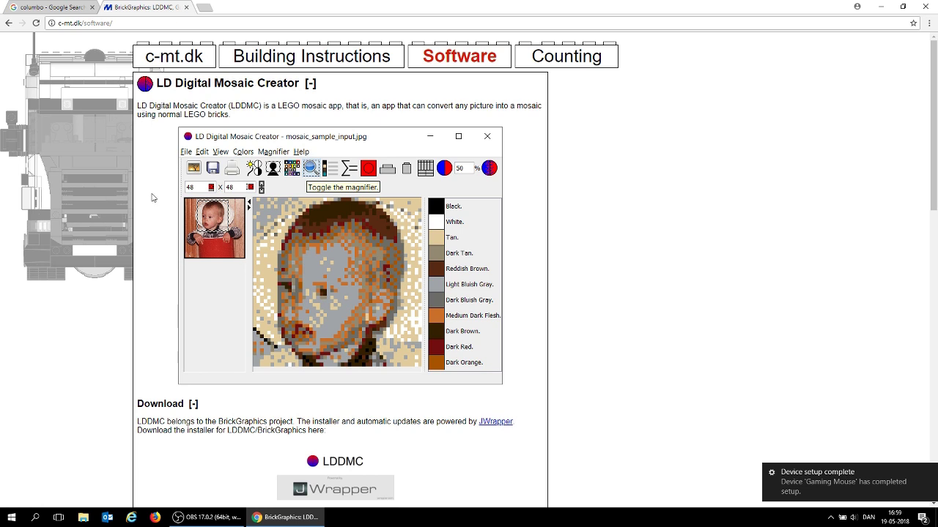
pyautogui.scroll(-3, 156, 242)
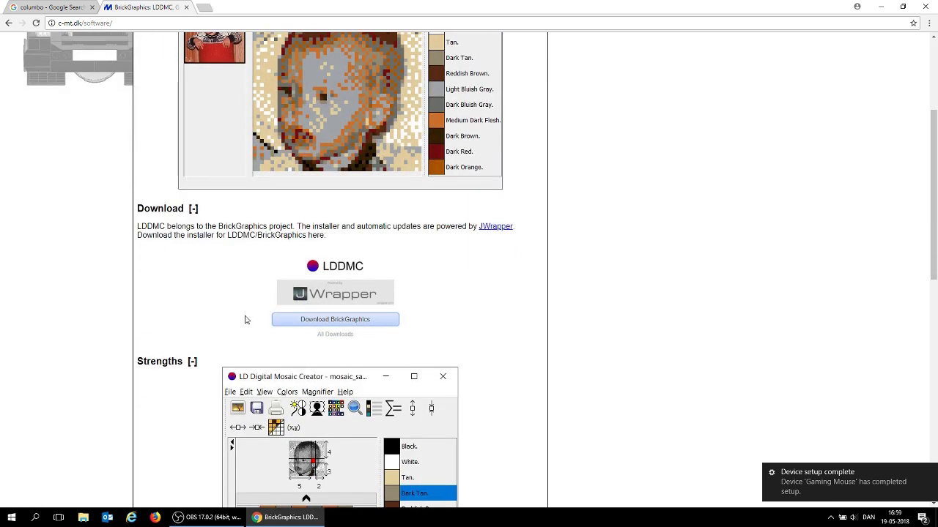
pyautogui.click(308, 321)
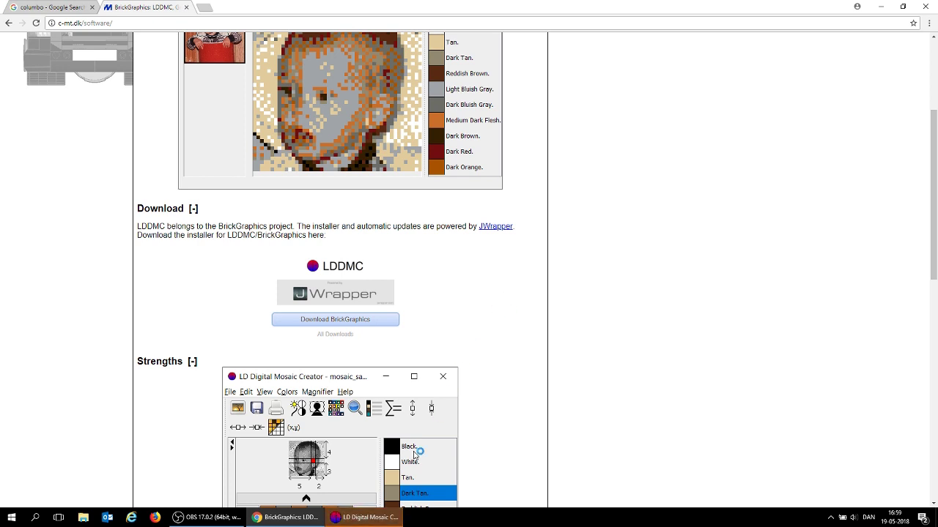
# Step: Bring the LD Digital Mosaic Creator window forward and maximize it
pyautogui.click(381, 518)
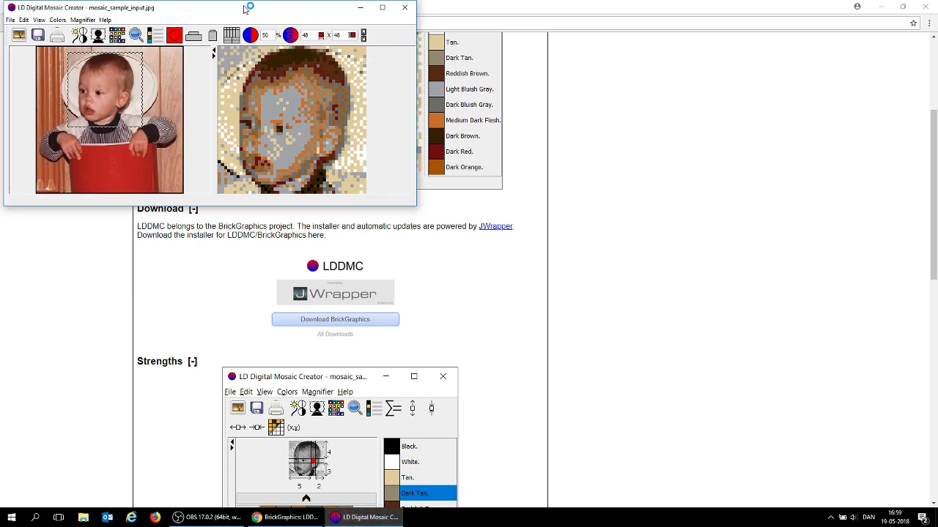
pyautogui.moveTo(244, 10); pyautogui.dragTo(422, 151)
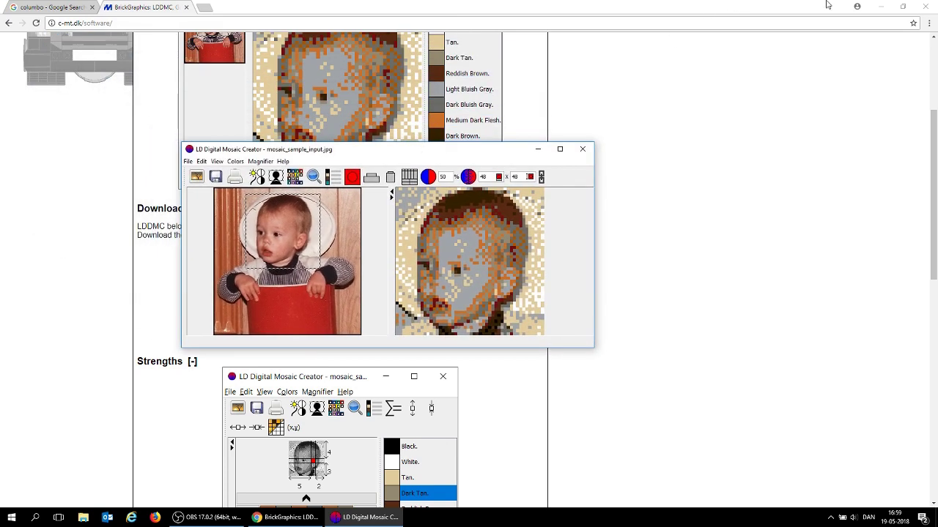
pyautogui.click(561, 149)
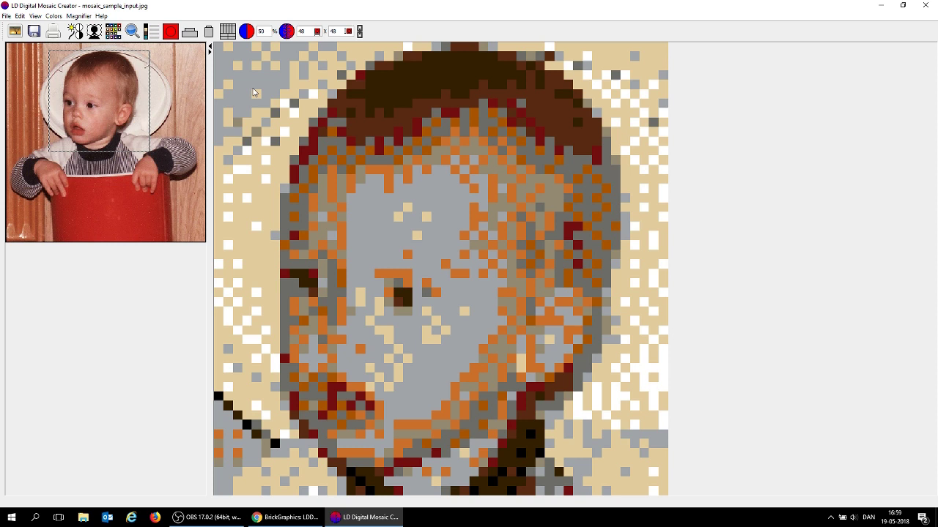
# Step: Widen the sample photo pane so the mosaic preview becomes narrow
pyautogui.moveTo(209, 118); pyautogui.dragTo(330, 130)
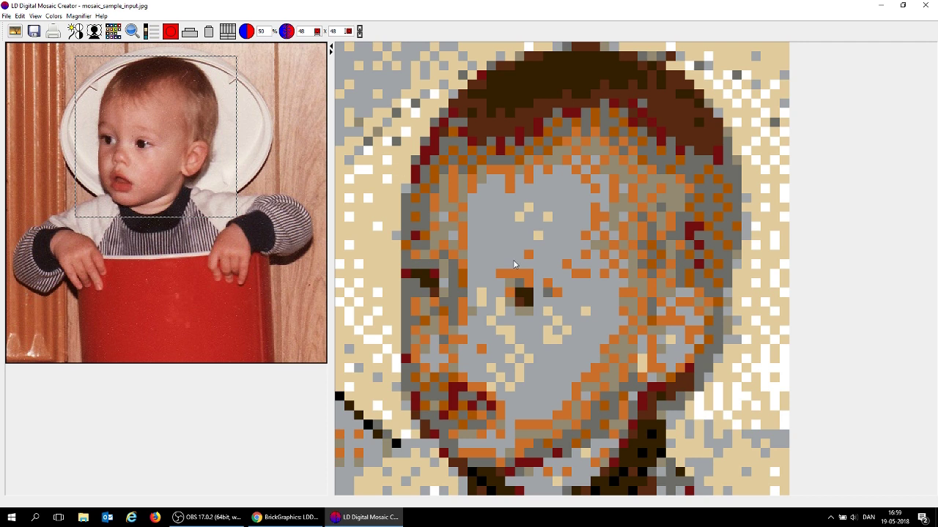
pyautogui.moveTo(329, 164); pyautogui.dragTo(843, 199)
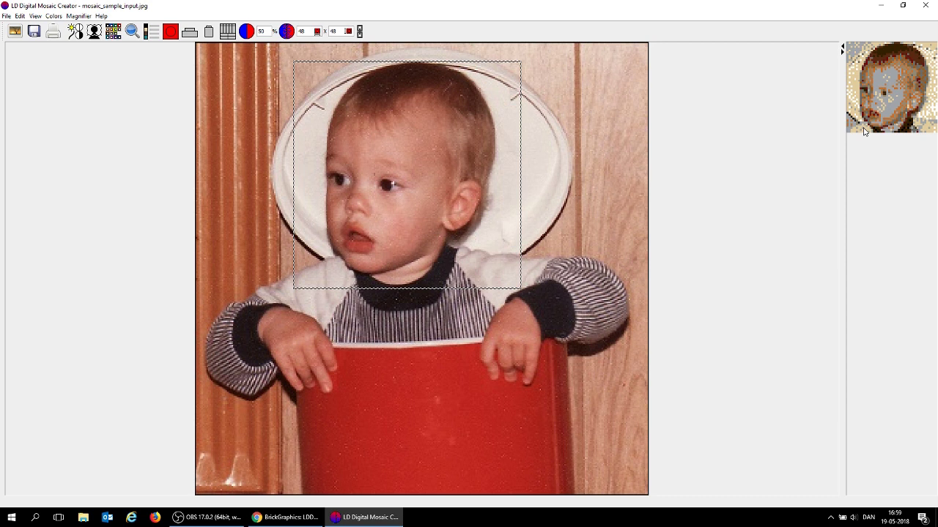
pyautogui.moveTo(844, 162); pyautogui.dragTo(869, 166)
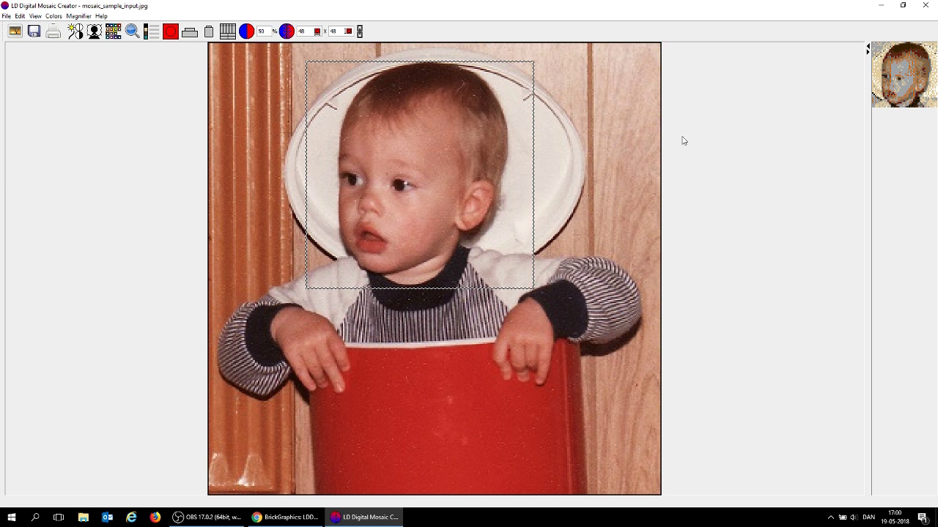
pyautogui.moveTo(870, 200); pyautogui.dragTo(795, 203)
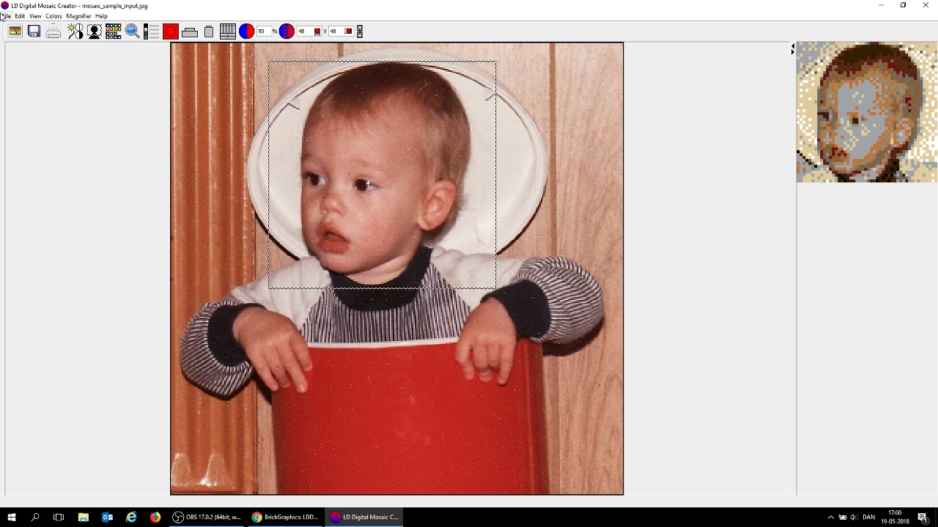
# Step: Open the Columbo jpg from the Desktop and crop it around his head for a 43 x 48 mosaic
pyautogui.click(6, 15)
pyautogui.click(7, 28)
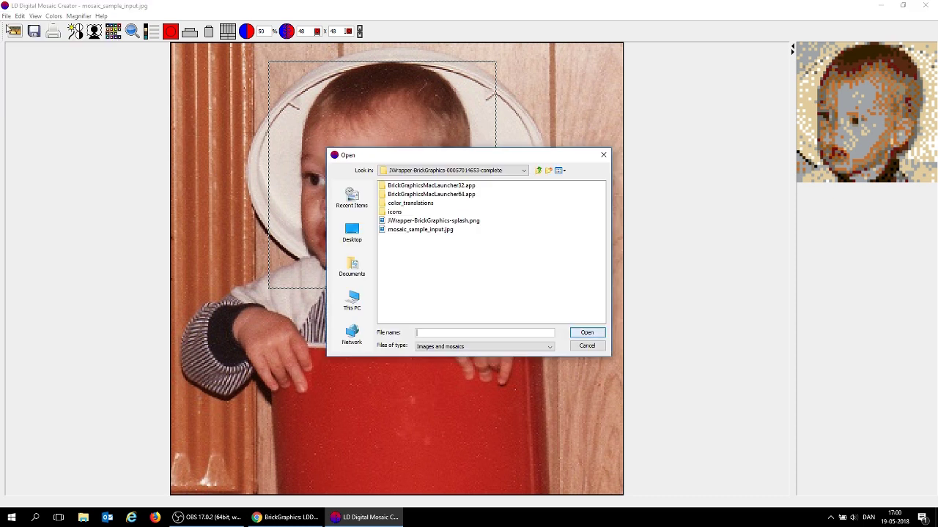
pyautogui.click(352, 232)
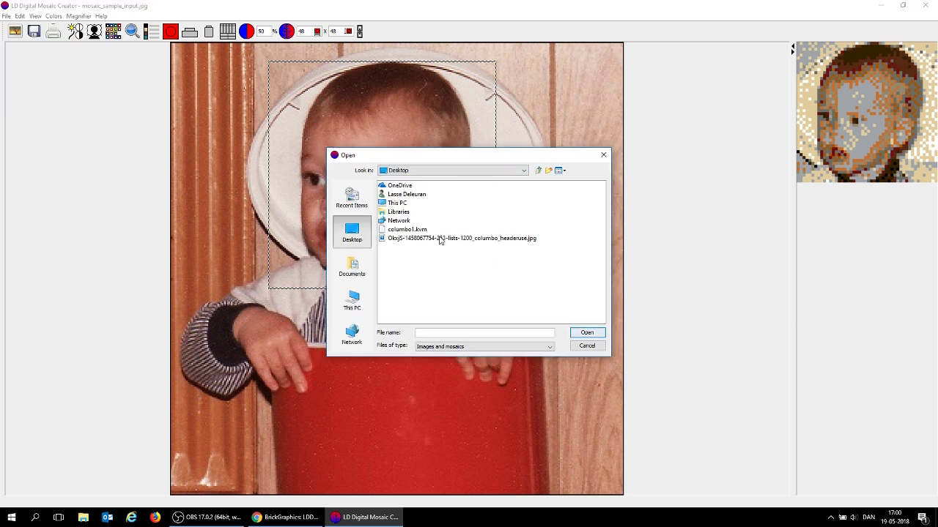
pyautogui.doubleClick(439, 239)
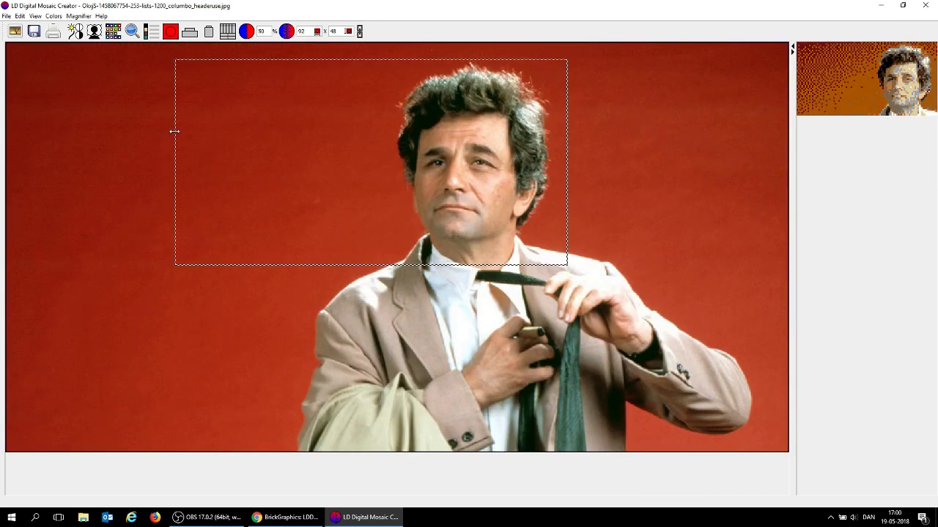
pyautogui.moveTo(175, 132); pyautogui.dragTo(381, 140)
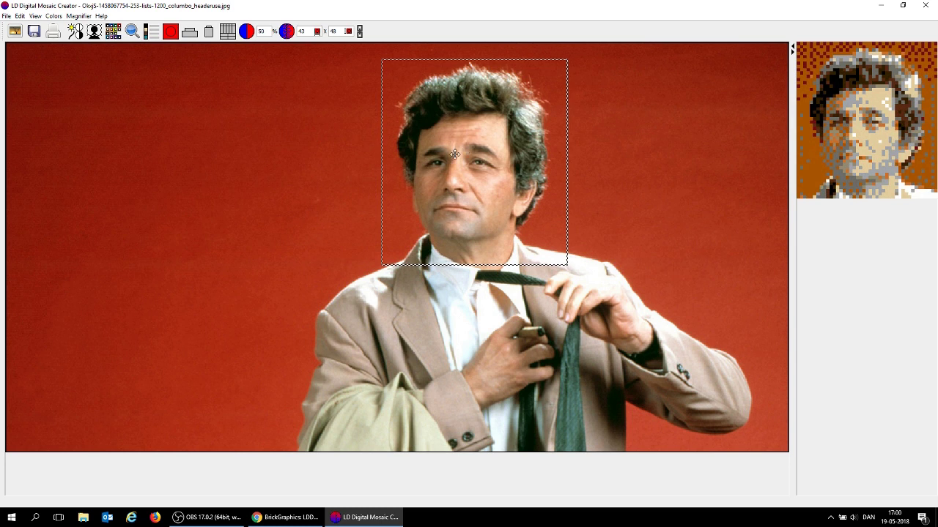
pyautogui.moveTo(454, 153); pyautogui.dragTo(457, 156)
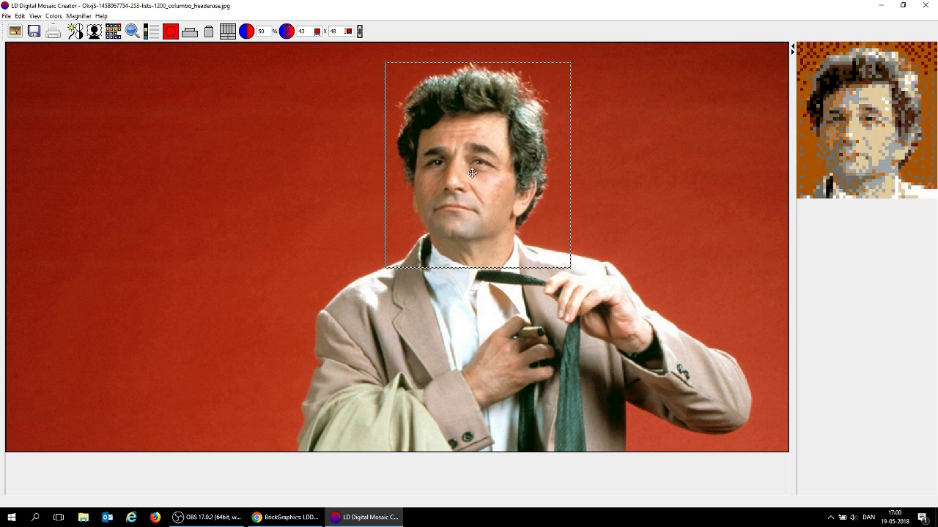
# Step: Tighten the crop edges around Columbo's face, comparing against the uncropped picture
pyautogui.click(95, 32)
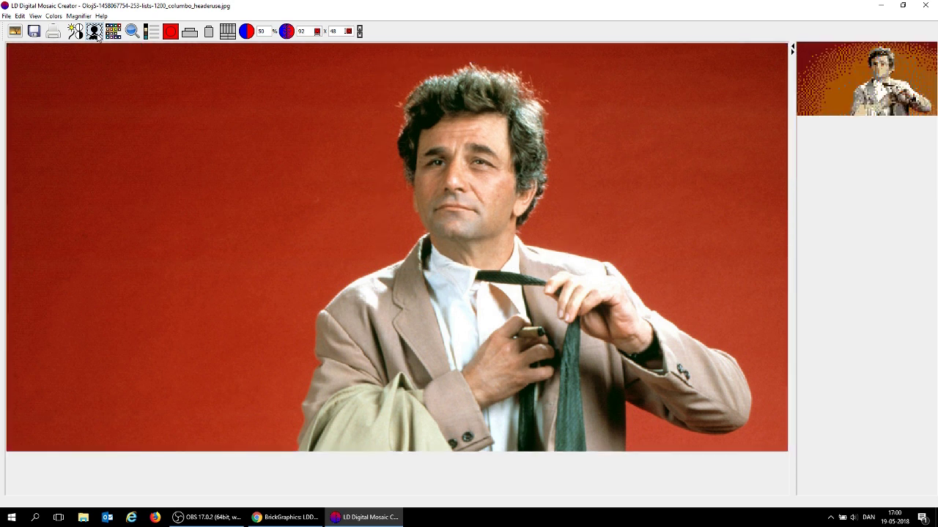
pyautogui.click(96, 33)
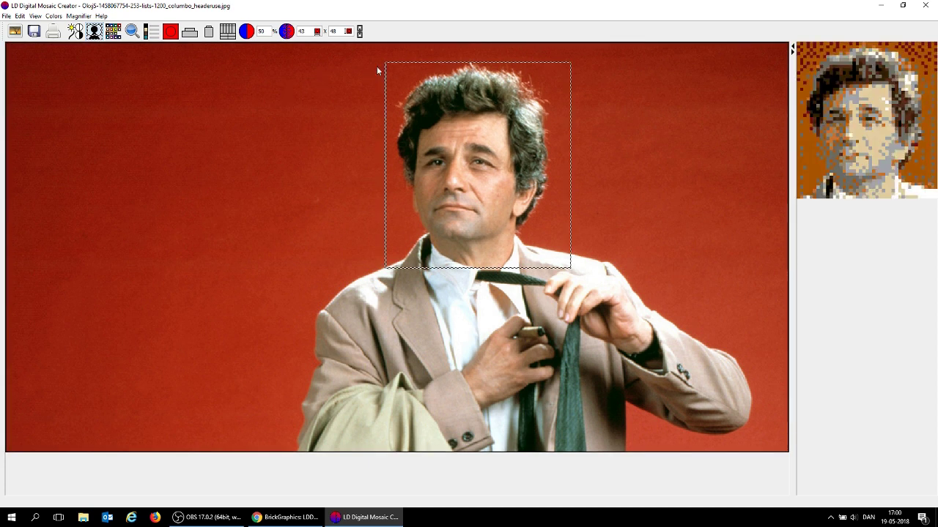
pyautogui.moveTo(396, 62); pyautogui.dragTo(396, 63)
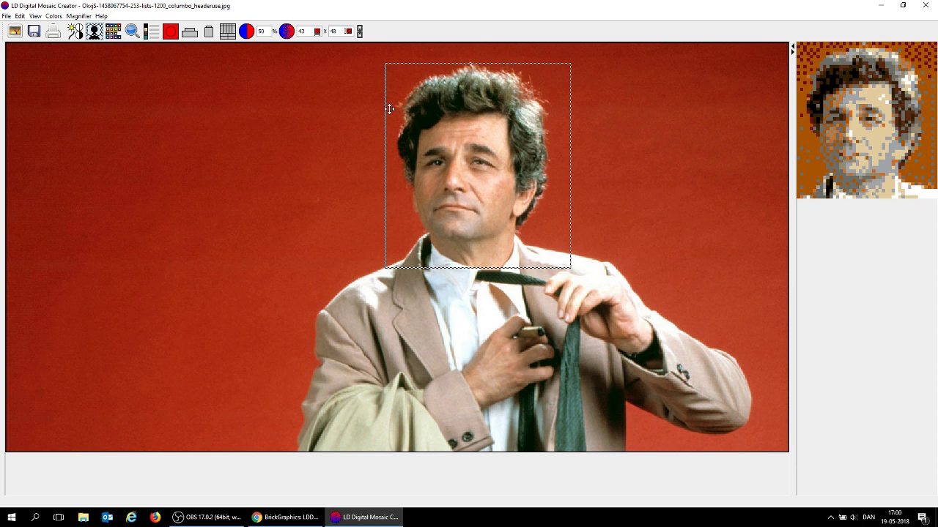
pyautogui.moveTo(387, 114); pyautogui.dragTo(392, 115)
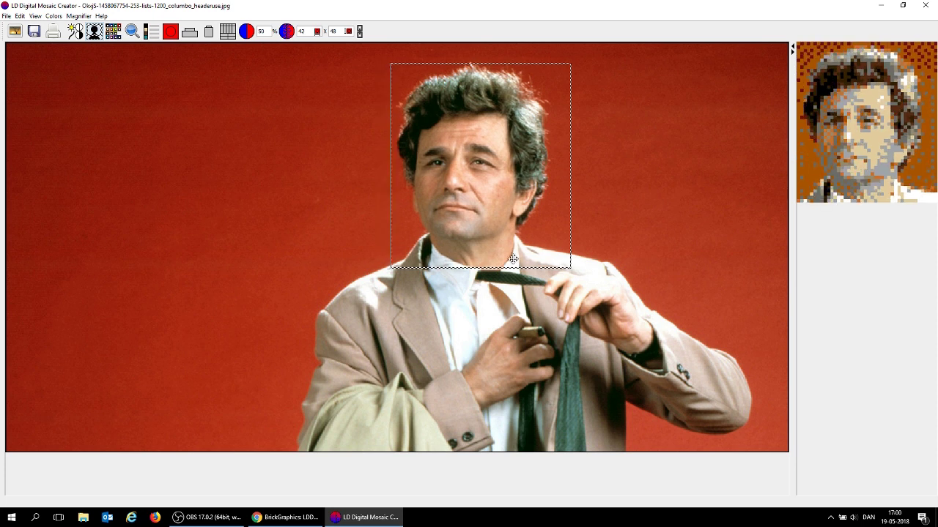
pyautogui.moveTo(518, 267); pyautogui.dragTo(518, 250)
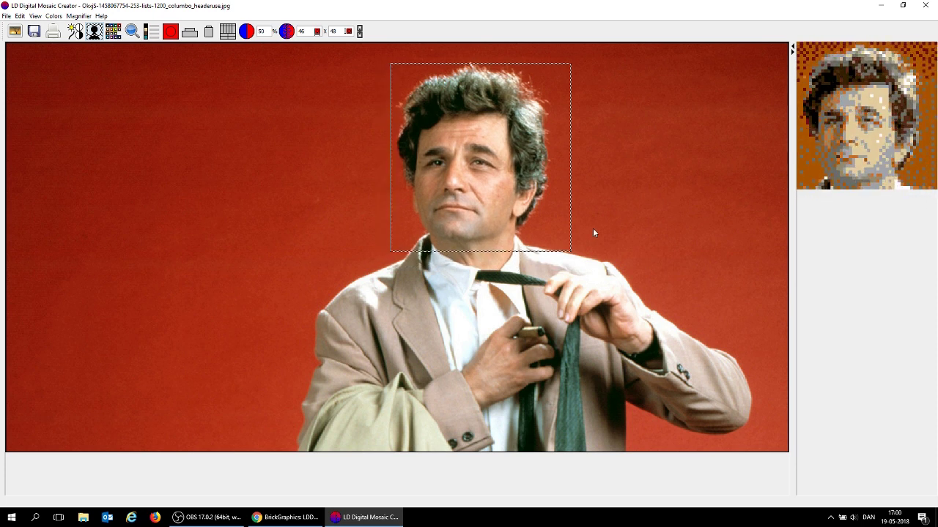
pyautogui.moveTo(571, 228); pyautogui.dragTo(556, 229)
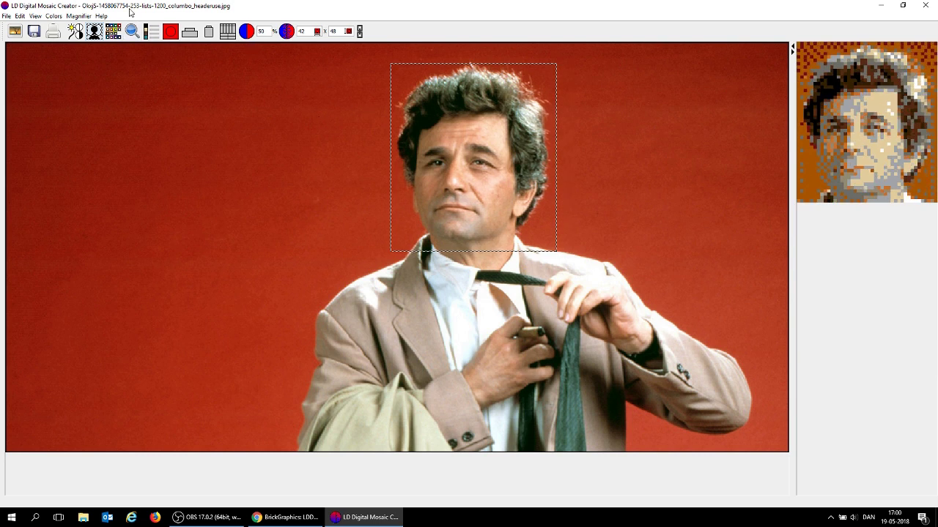
# Step: Widen and re-centre the face crop to get a square 48 x 48 mosaic
pyautogui.click(93, 31)
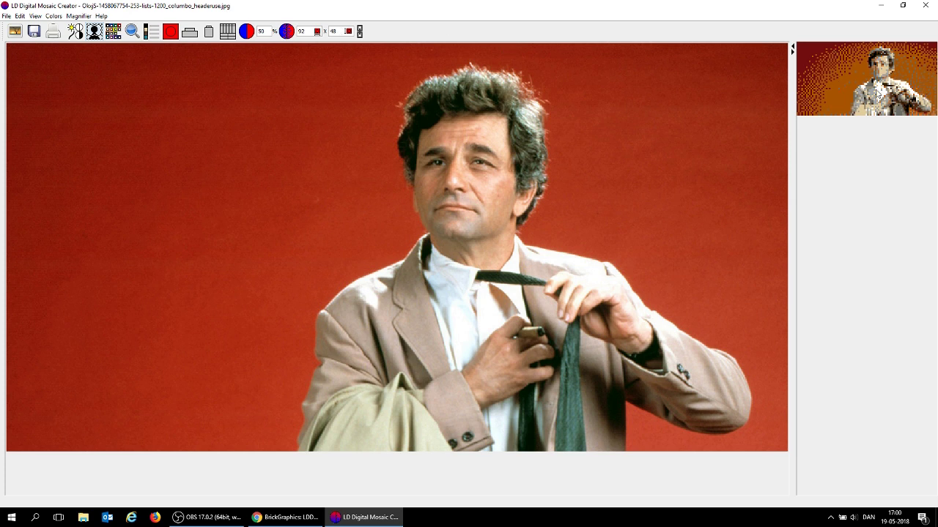
pyautogui.click(93, 32)
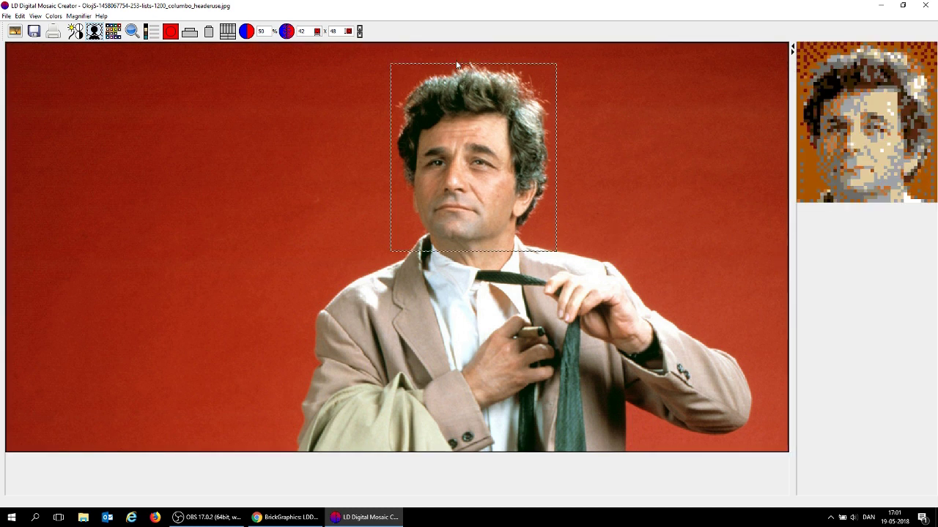
pyautogui.moveTo(454, 63); pyautogui.dragTo(455, 71)
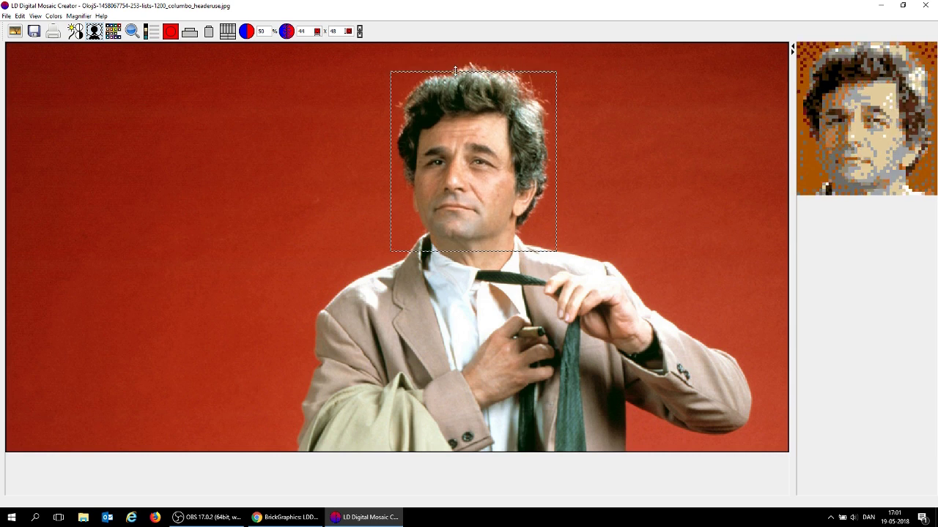
pyautogui.moveTo(390, 139); pyautogui.dragTo(394, 139)
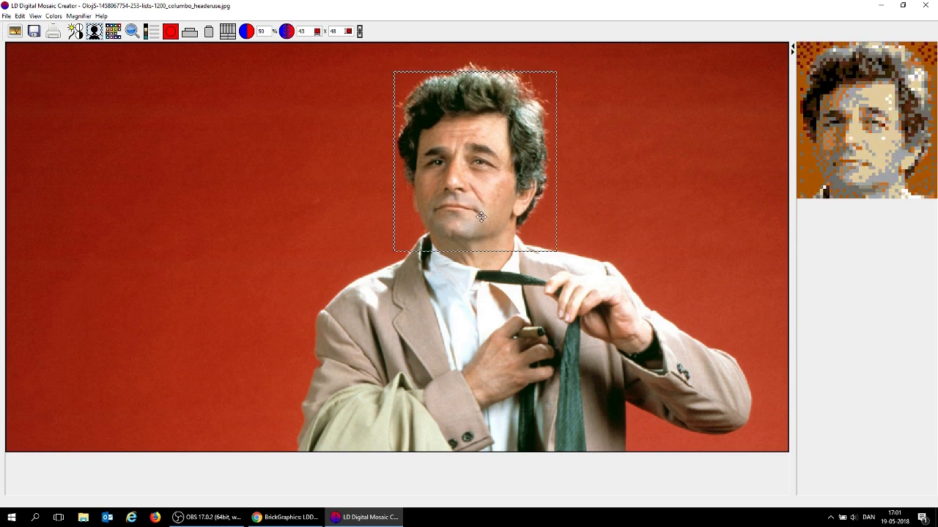
pyautogui.moveTo(557, 176); pyautogui.dragTo(573, 177)
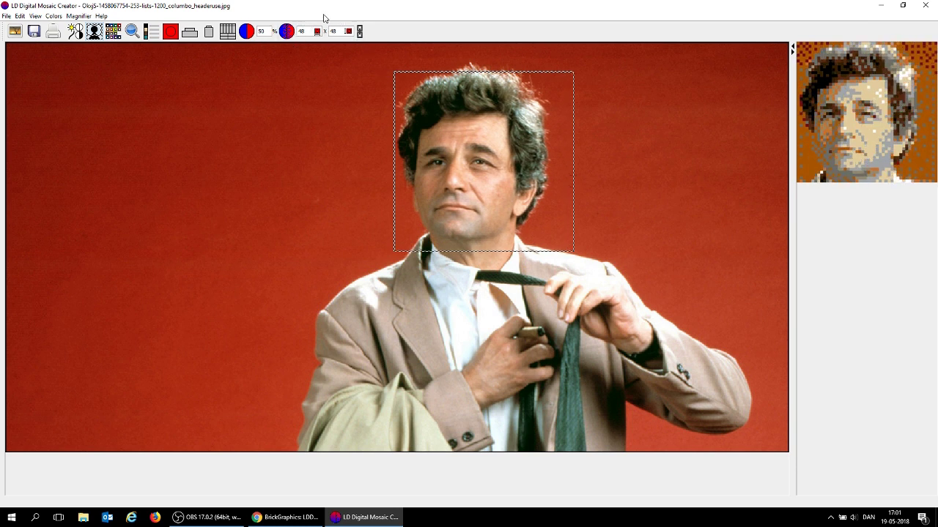
pyautogui.moveTo(487, 181); pyautogui.dragTo(477, 184)
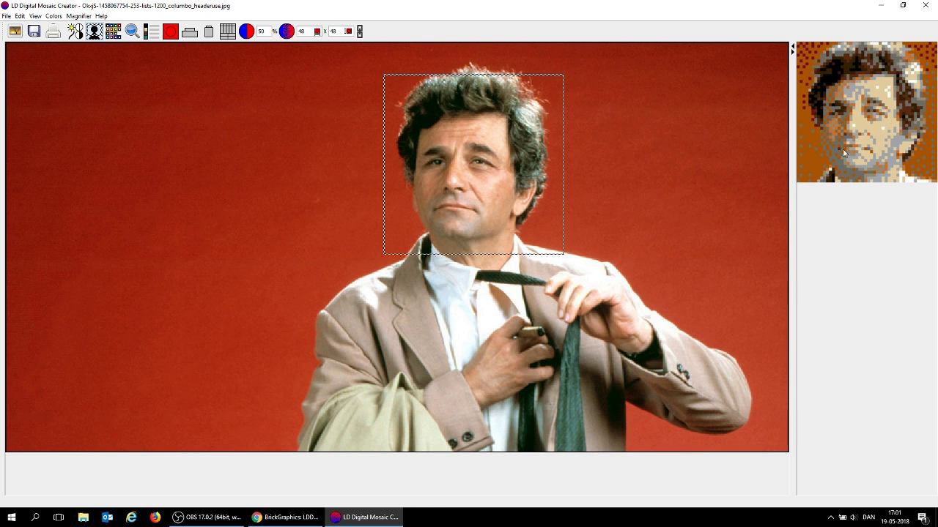
# Step: In the Colors palette, enable all Basic colours plus Modern Orange
pyautogui.click(112, 31)
pyautogui.moveTo(108, 5); pyautogui.dragTo(215, 73)
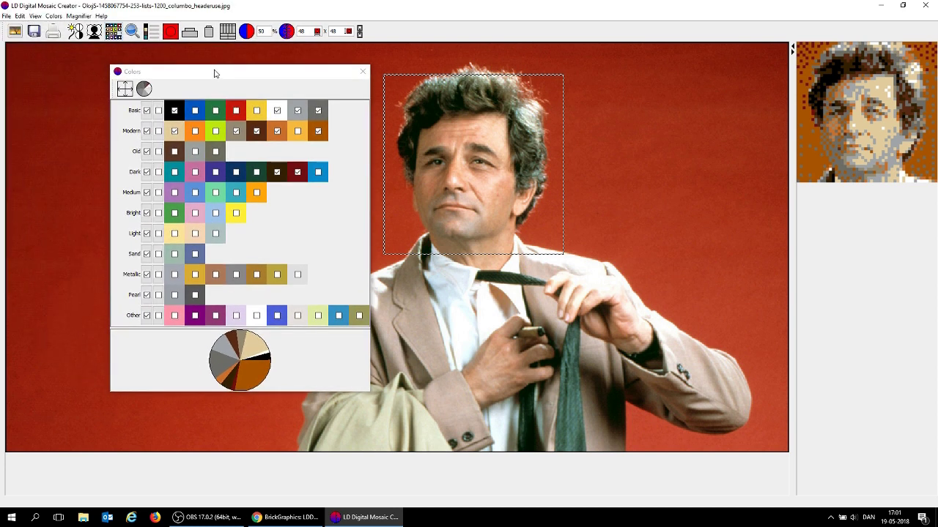
pyautogui.click(149, 111)
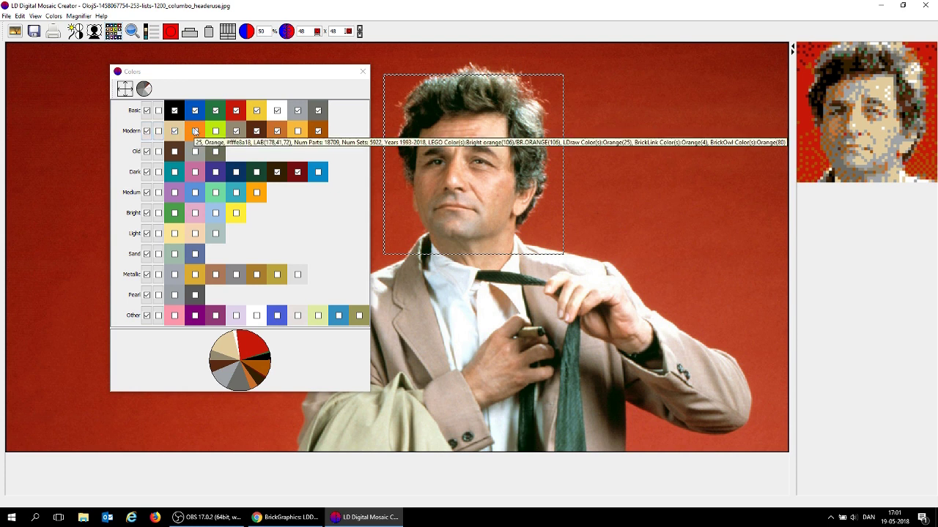
pyautogui.click(195, 131)
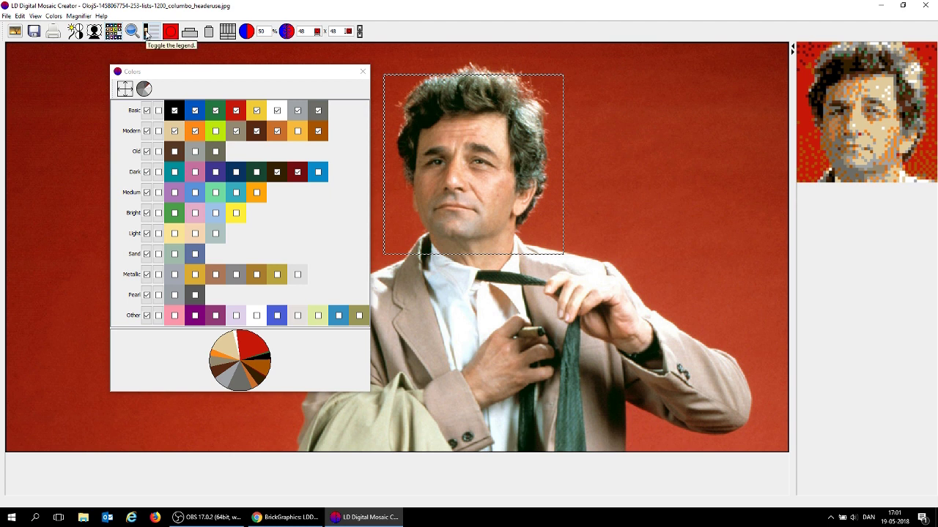
# Step: Show the brick-count colour legend, enlarge the mosaic preview and close the palette
pyautogui.click(147, 33)
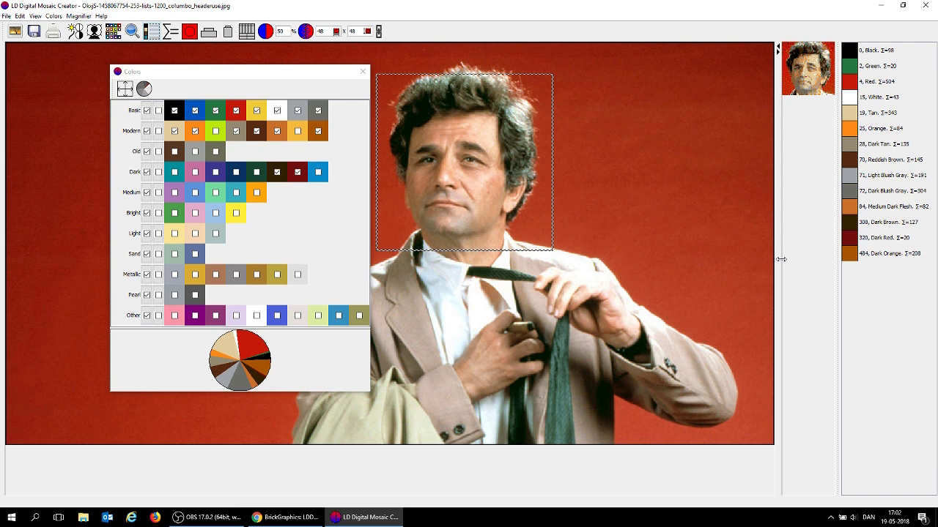
pyautogui.moveTo(778, 260); pyautogui.dragTo(736, 263)
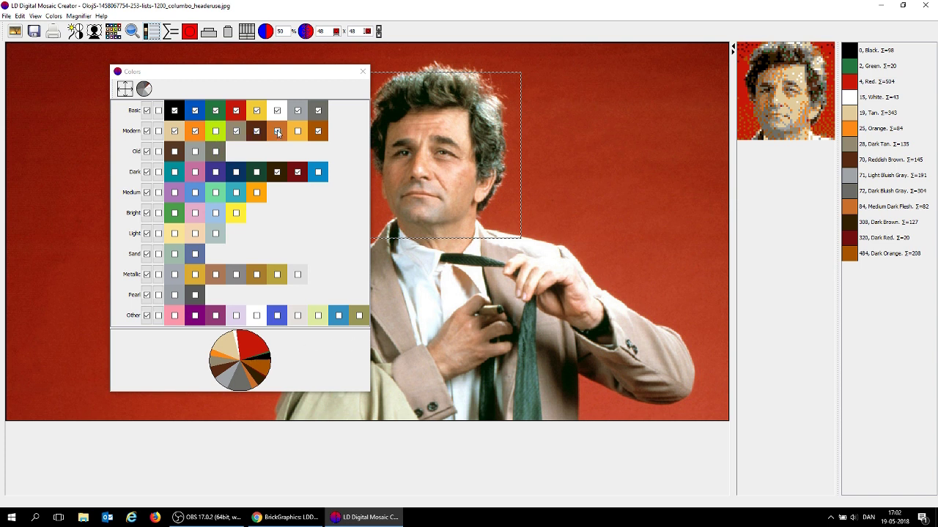
pyautogui.moveTo(278, 132)
pyautogui.click(359, 74)
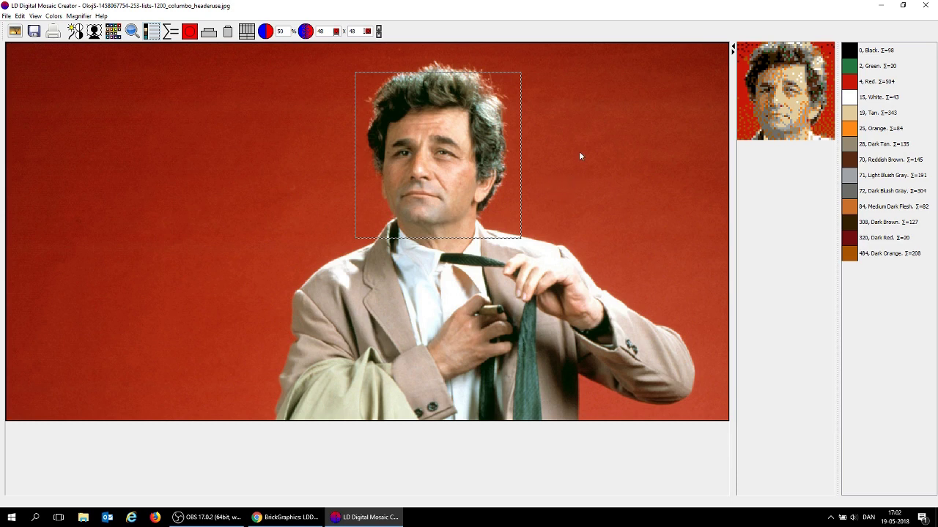
pyautogui.moveTo(437, 180)
pyautogui.mouseDown()
pyautogui.moveTo(437, 172)
pyautogui.moveTo(438, 179)
pyautogui.mouseUp()
# Step: Reopen Colors and untick, then re-tick Dark Orange in the Modern row
pyautogui.click(113, 32)
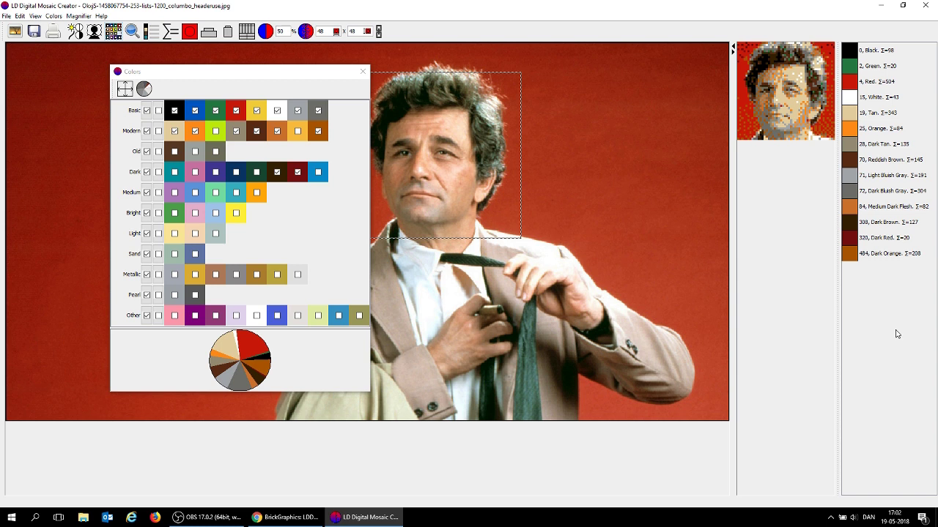
pyautogui.moveTo(883, 257)
pyautogui.moveTo(317, 132)
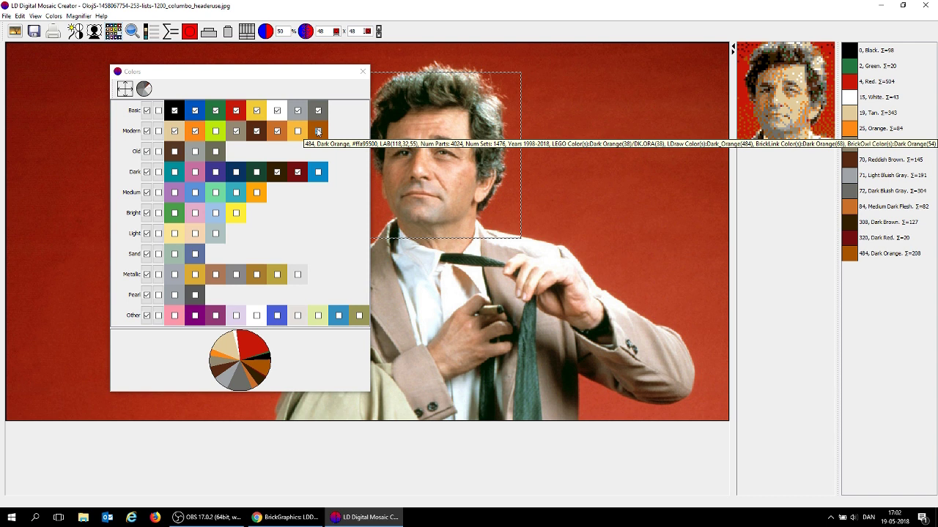
pyautogui.click(317, 132)
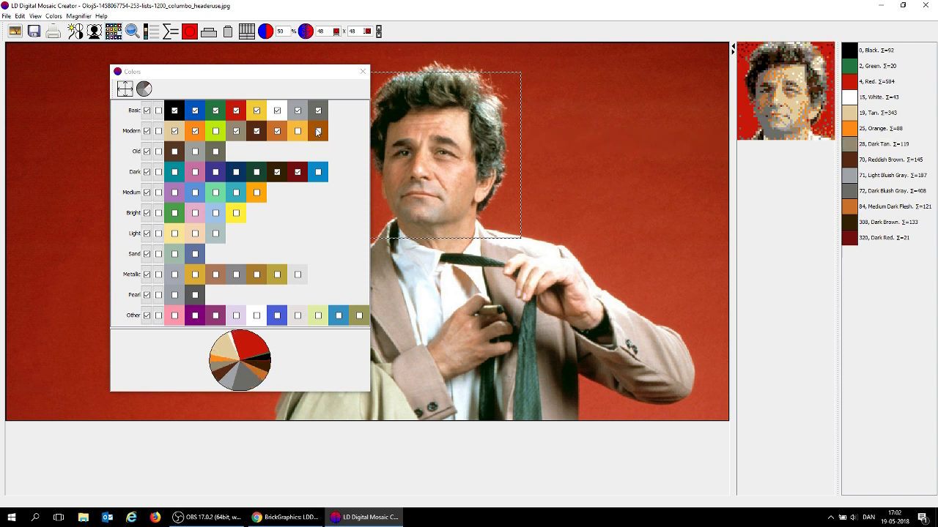
pyautogui.moveTo(317, 131)
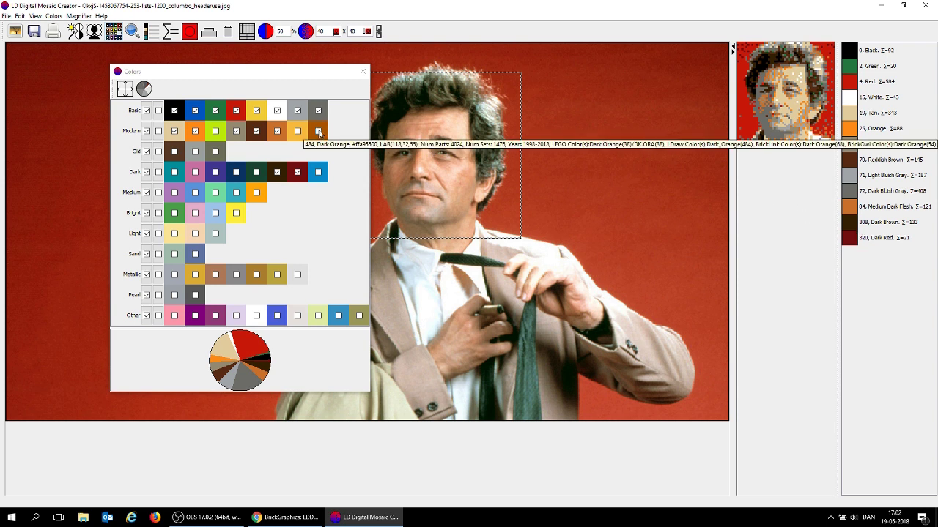
pyautogui.click(318, 131)
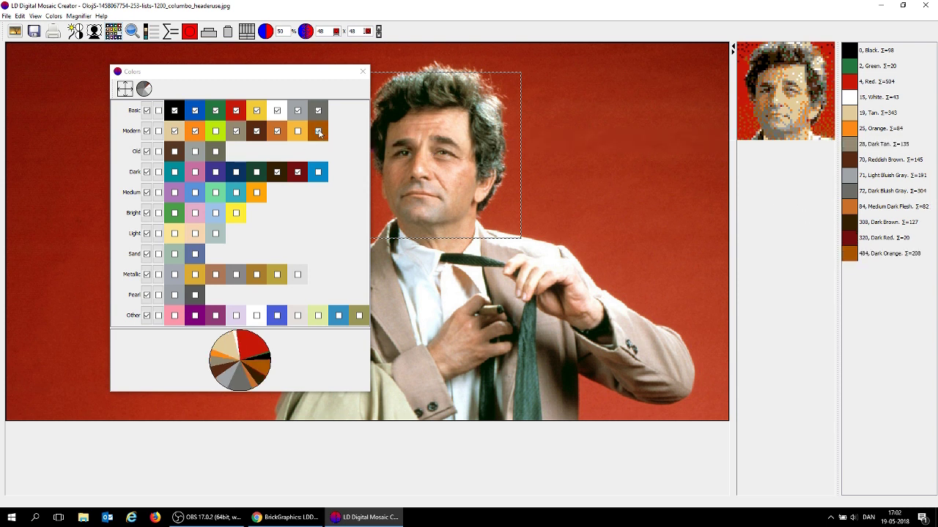
# Step: Close the Colors window so the legend renumbers 1 to 16, then dismiss the File menu
pyautogui.click(361, 73)
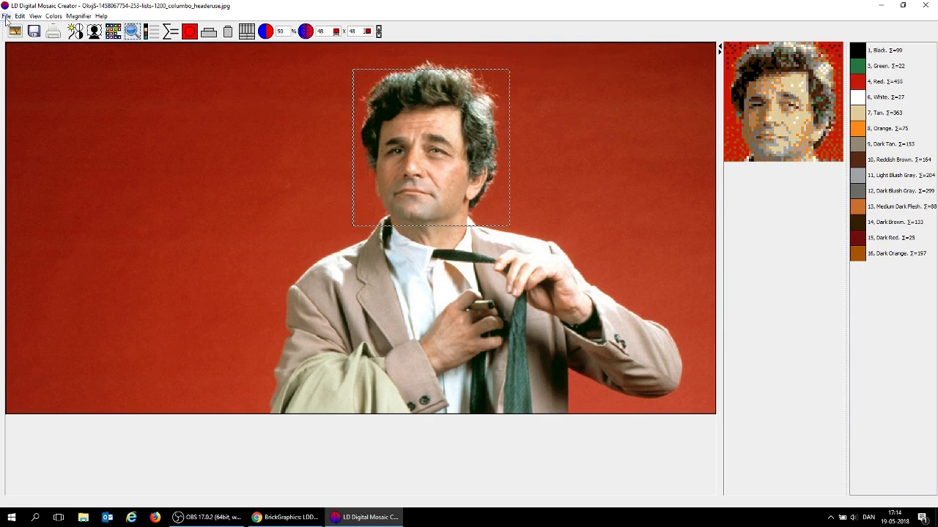
pyautogui.click(6, 16)
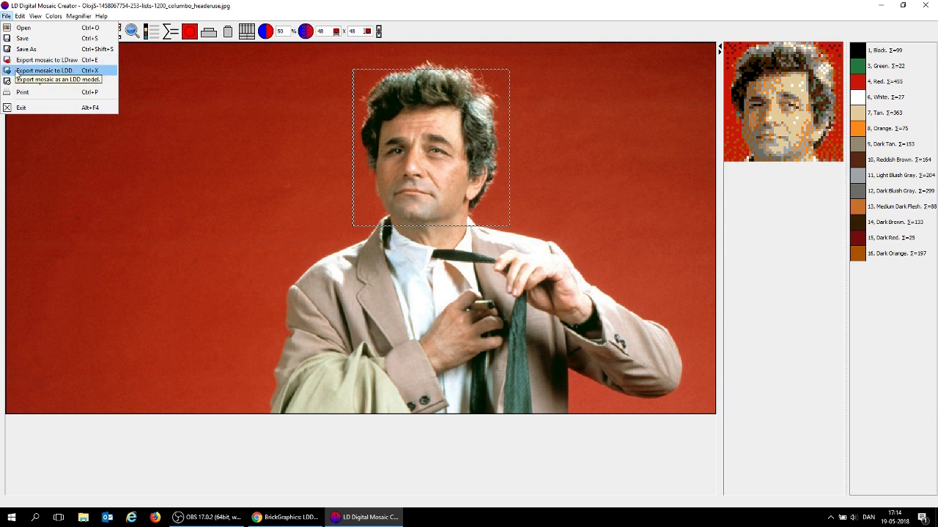
pyautogui.click(28, 6)
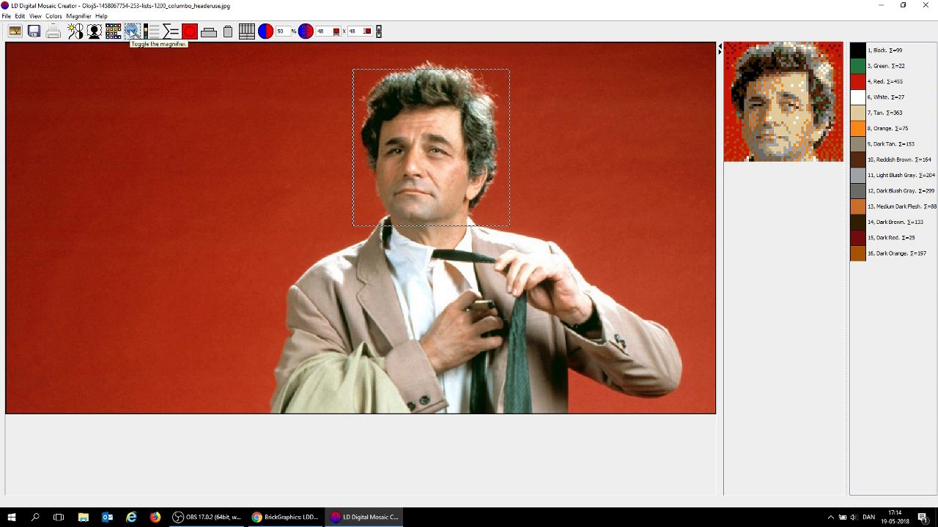
# Step: Show a wide magnifier of the top-left 8 x 8 section with a position thumbnail
pyautogui.click(131, 32)
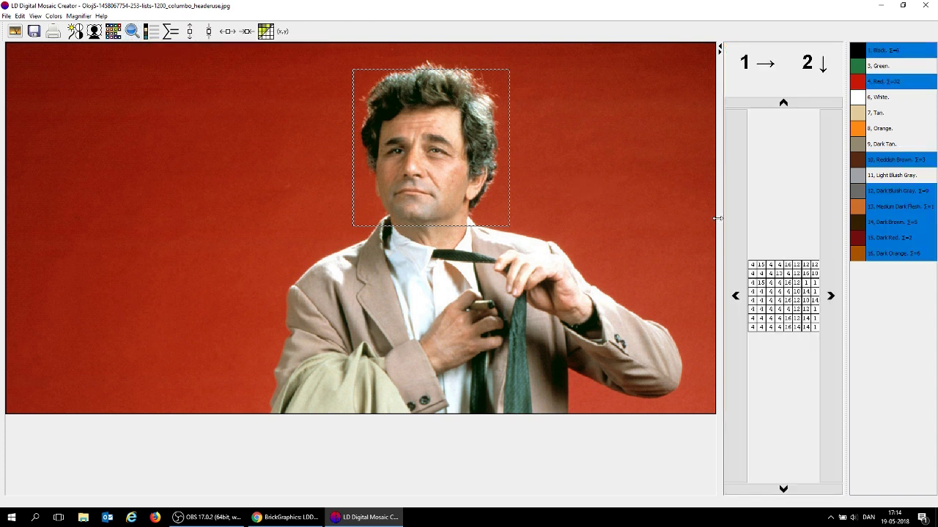
pyautogui.moveTo(717, 217); pyautogui.dragTo(331, 218)
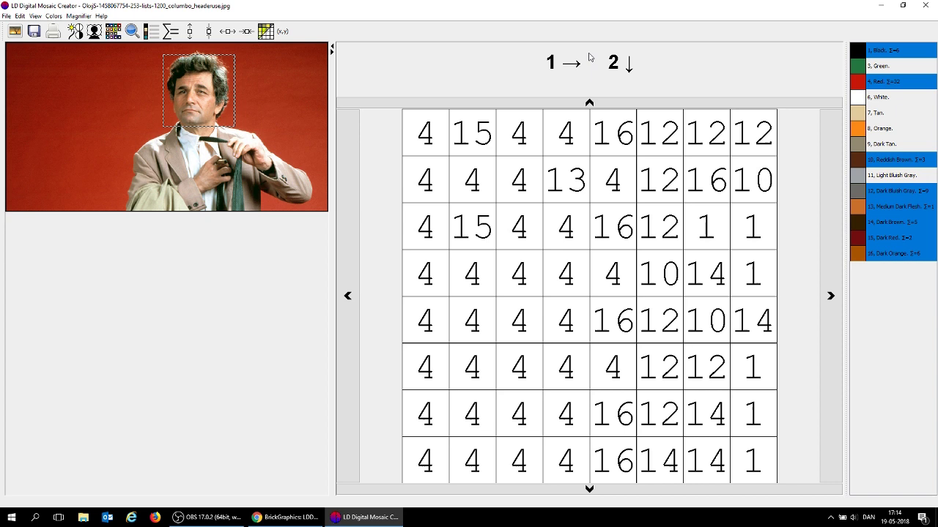
pyautogui.click(282, 32)
pyautogui.click(283, 32)
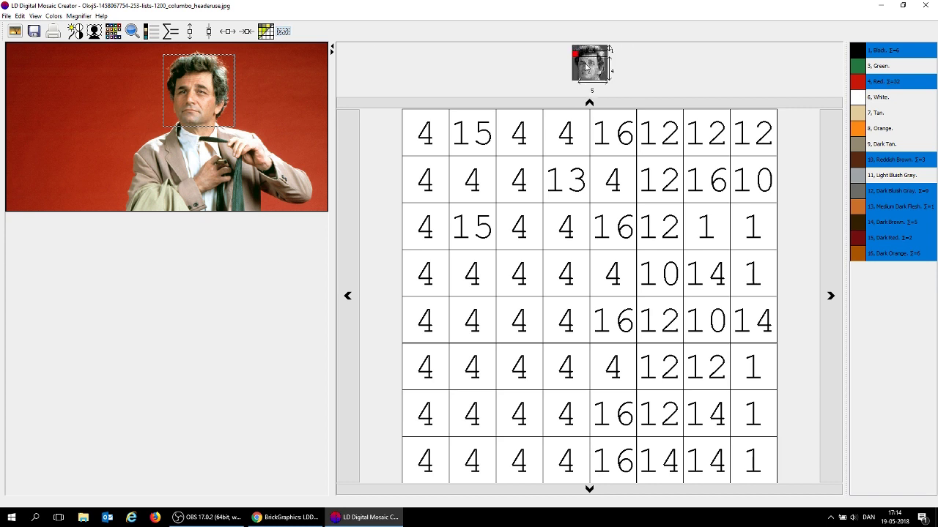
pyautogui.click(611, 106)
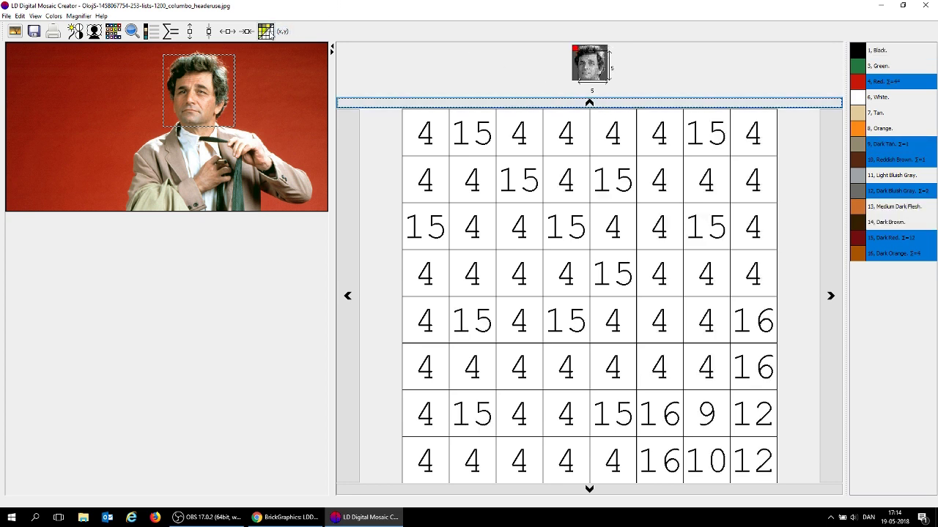
# Step: Switch the magnified 8 x 8 grid from colour numbers to coloured round bricks
pyautogui.click(268, 33)
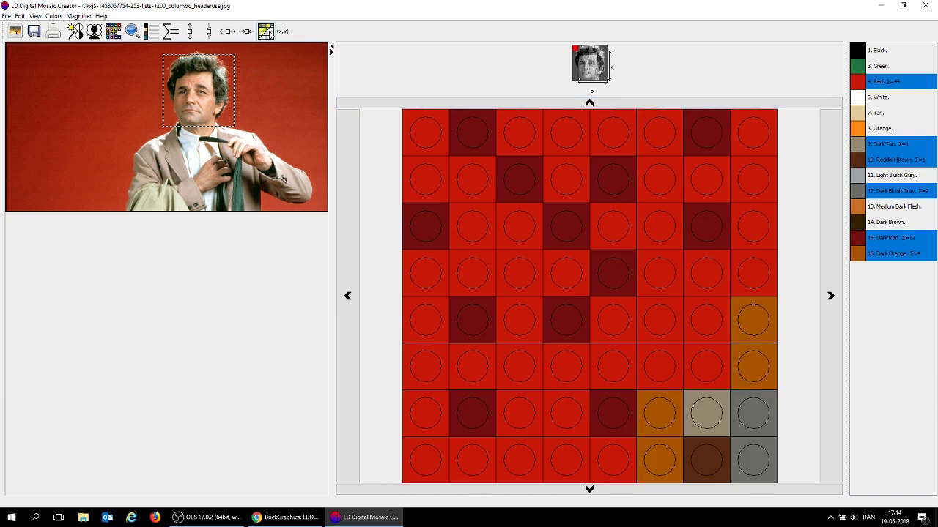
pyautogui.click(268, 34)
pyautogui.click(268, 34)
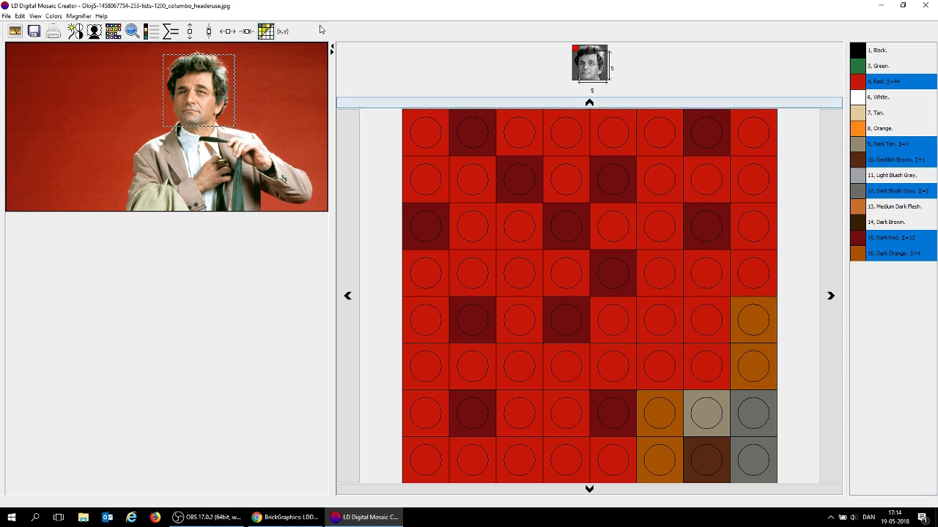
pyautogui.click(208, 32)
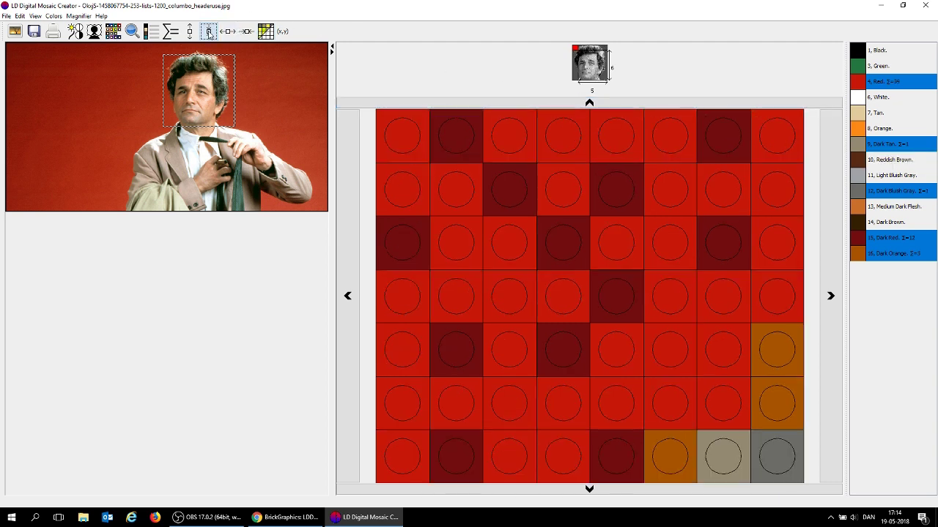
pyautogui.click(209, 32)
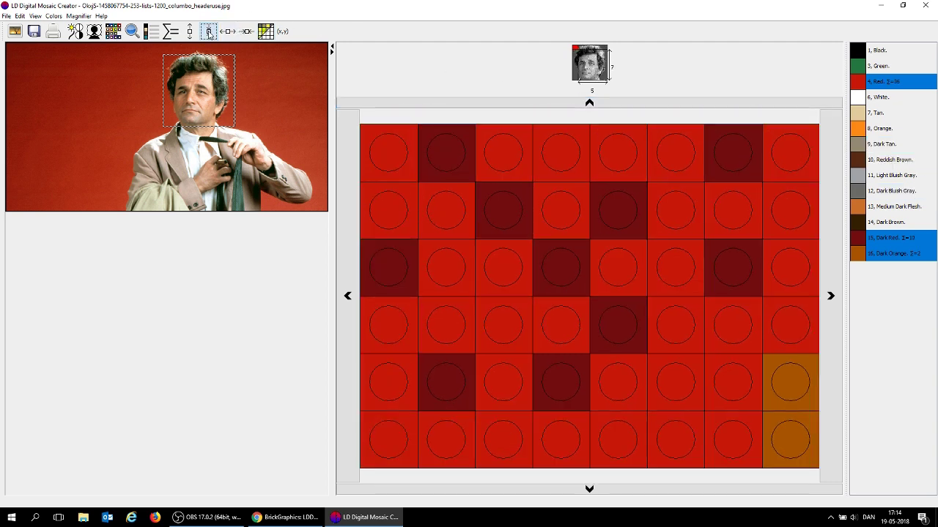
pyautogui.click(247, 31)
pyautogui.click(247, 31)
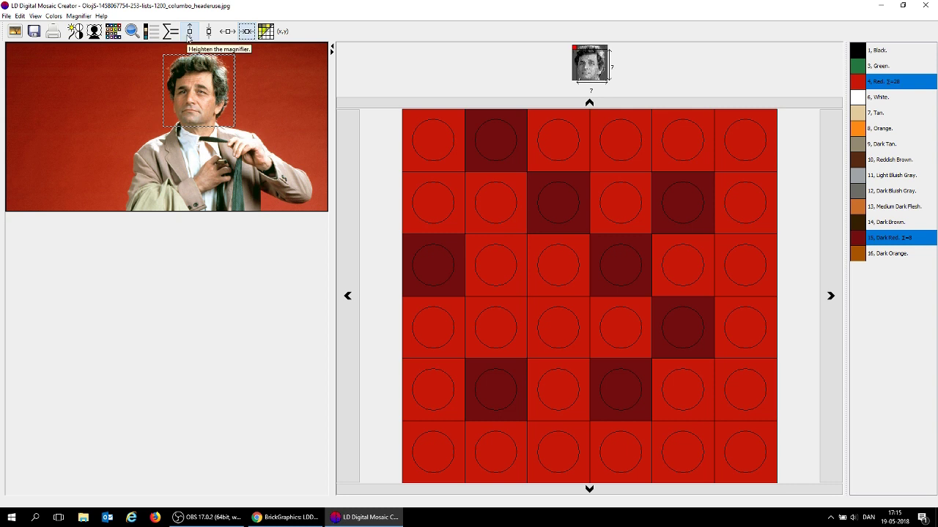
pyautogui.click(228, 32)
pyautogui.click(228, 31)
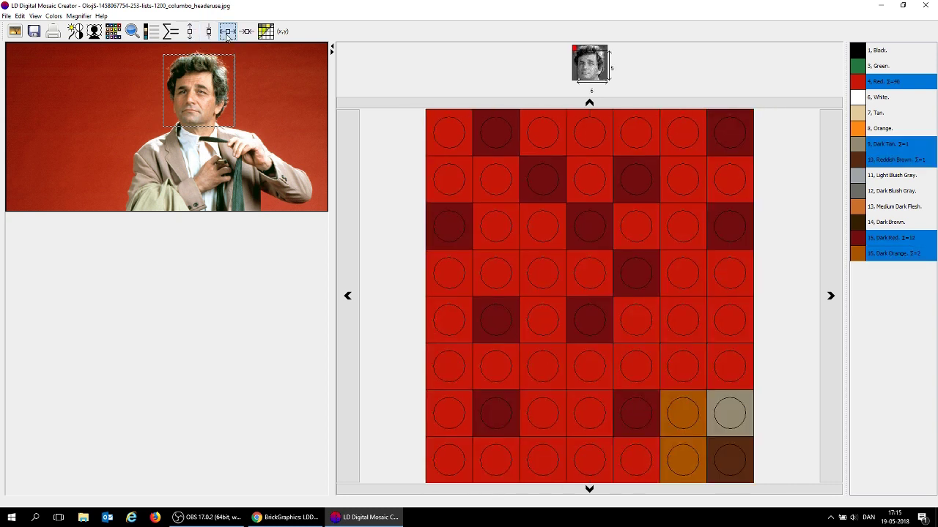
pyautogui.click(227, 32)
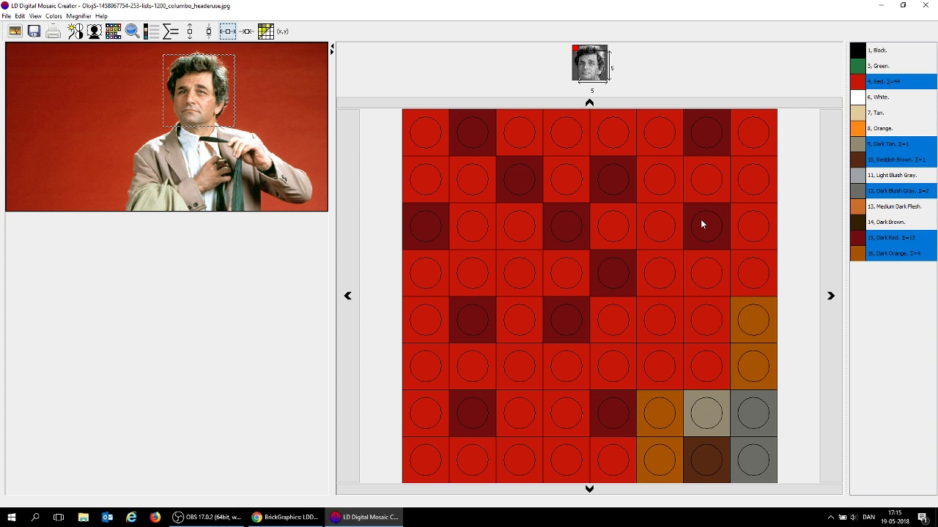
# Step: Step the magnifier through several mosaic sections to a mostly red area
pyautogui.click(832, 251)
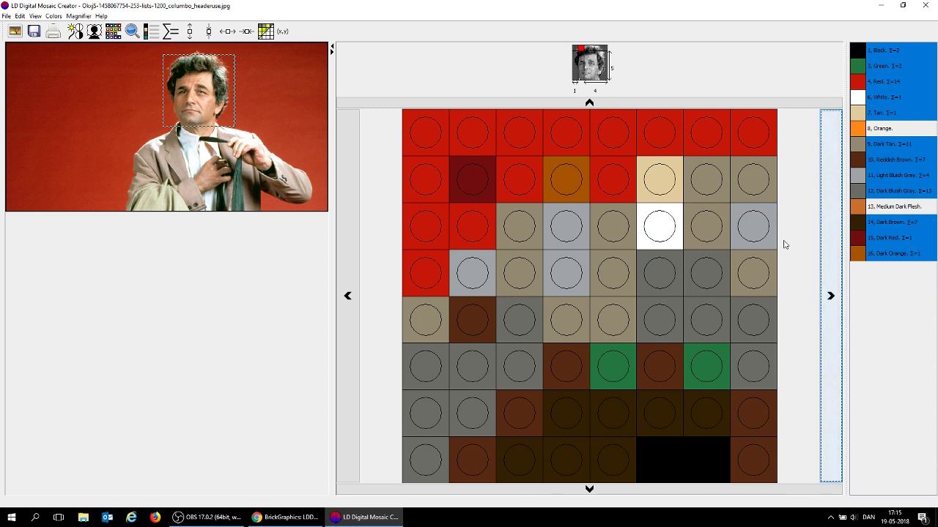
pyautogui.click(831, 249)
pyautogui.click(832, 251)
pyautogui.click(832, 251)
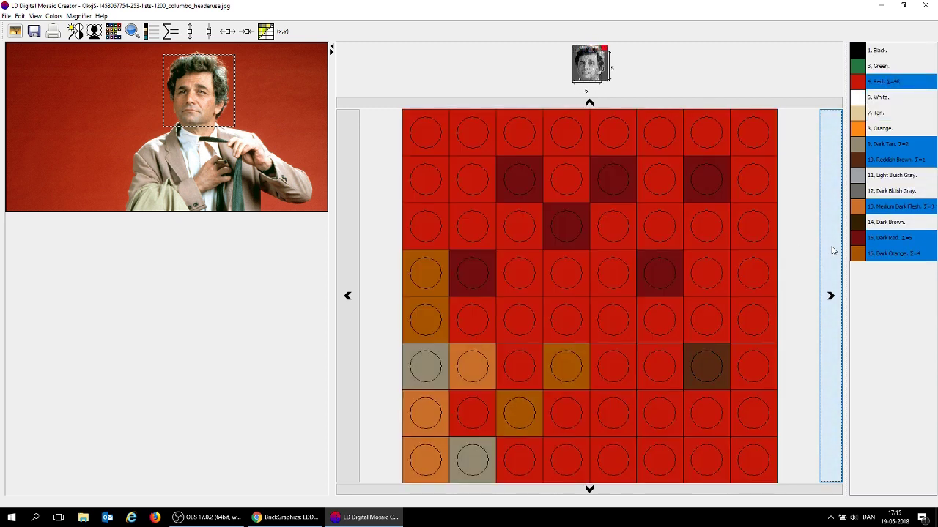
pyautogui.click(628, 488)
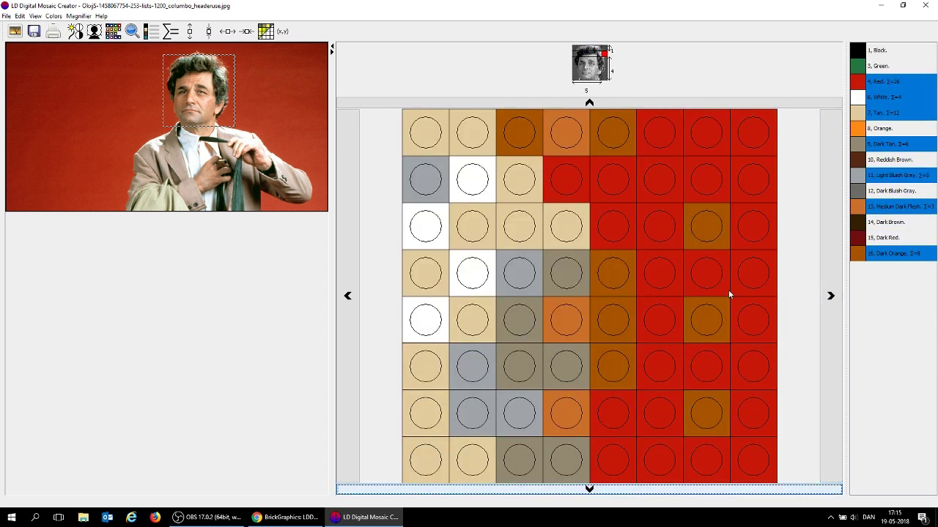
pyautogui.click(832, 285)
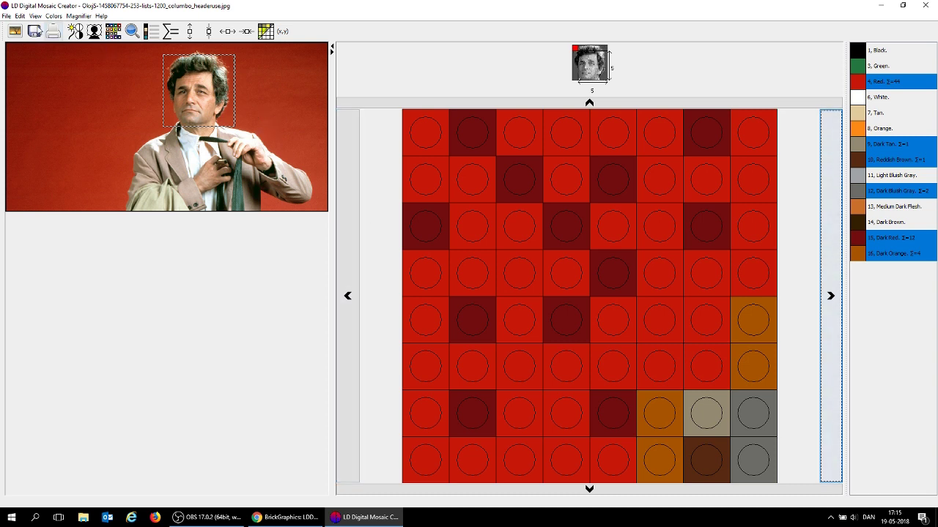
# Step: Save the mosaic to the Desktop under the name PeterFal and dismiss the success message
pyautogui.click(6, 15)
pyautogui.click(11, 51)
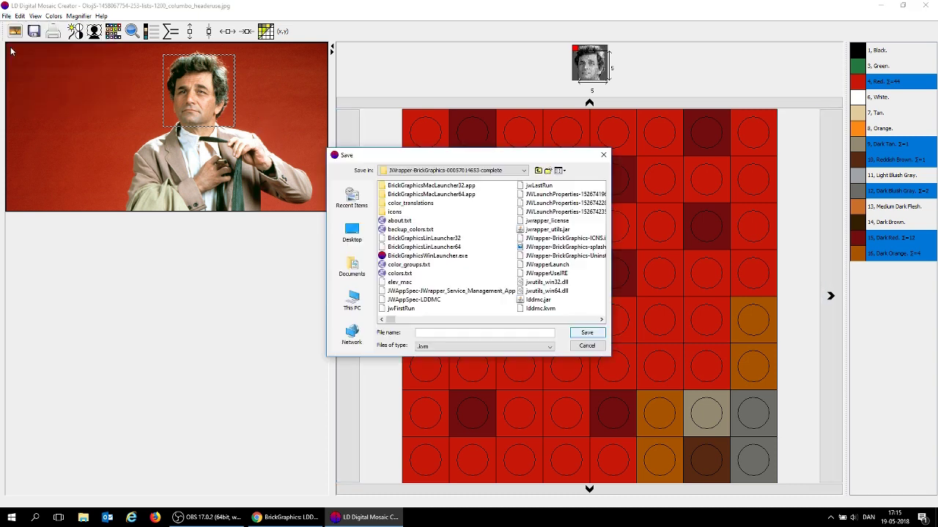
pyautogui.click(359, 235)
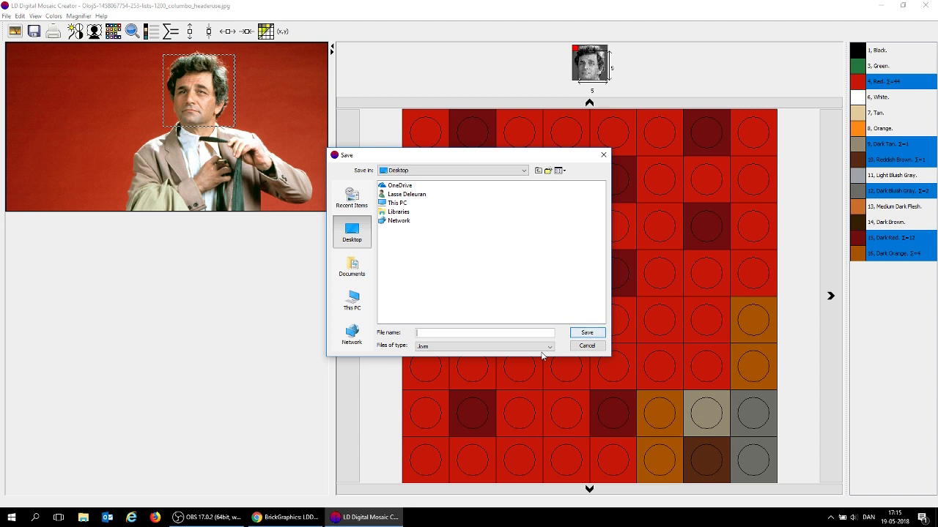
pyautogui.write('PeterFalk')
pyautogui.press('Return')
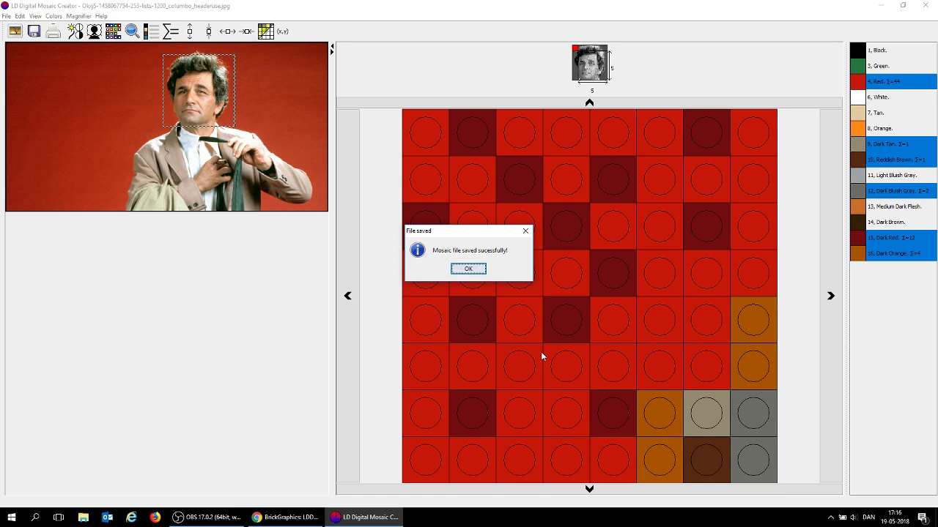
pyautogui.press('Return')
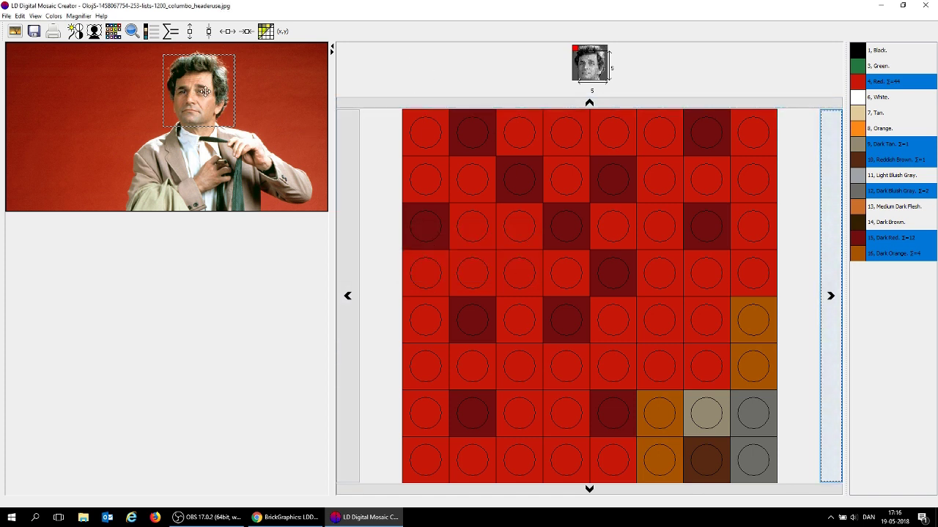
# Step: Move the selection box onto the jacket and torso, then reopen the saved .kvm mosaic from the Desktop
pyautogui.moveTo(195, 95); pyautogui.dragTo(150, 160)
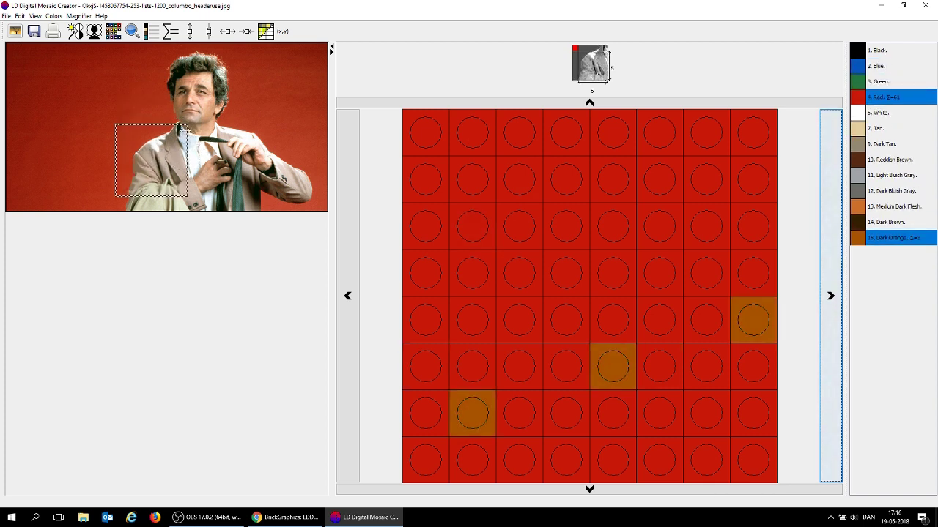
pyautogui.moveTo(187, 132); pyautogui.dragTo(247, 68)
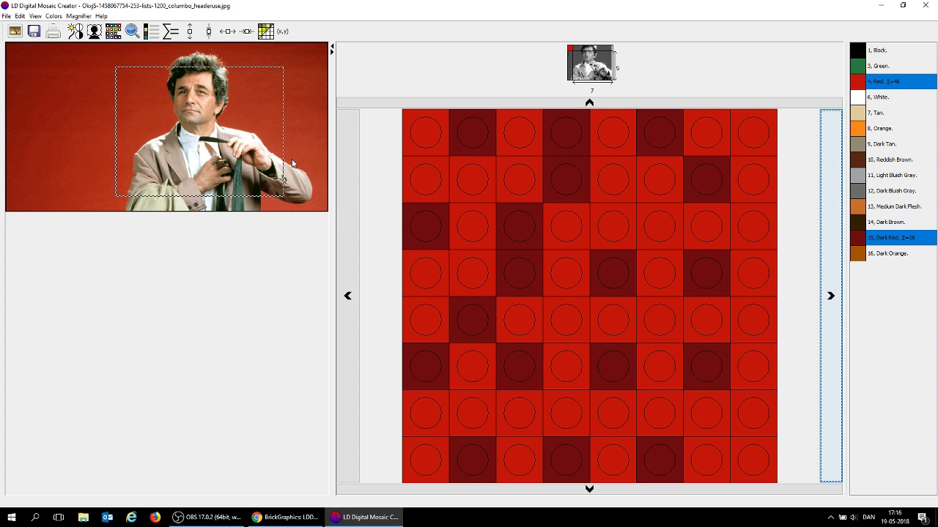
pyautogui.hotkey('ctrl', 'o')
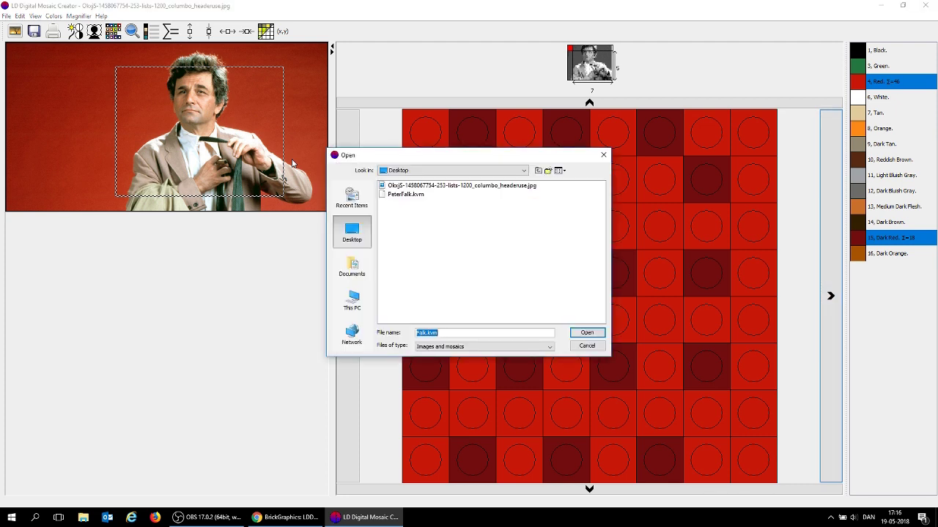
pyautogui.doubleClick(405, 194)
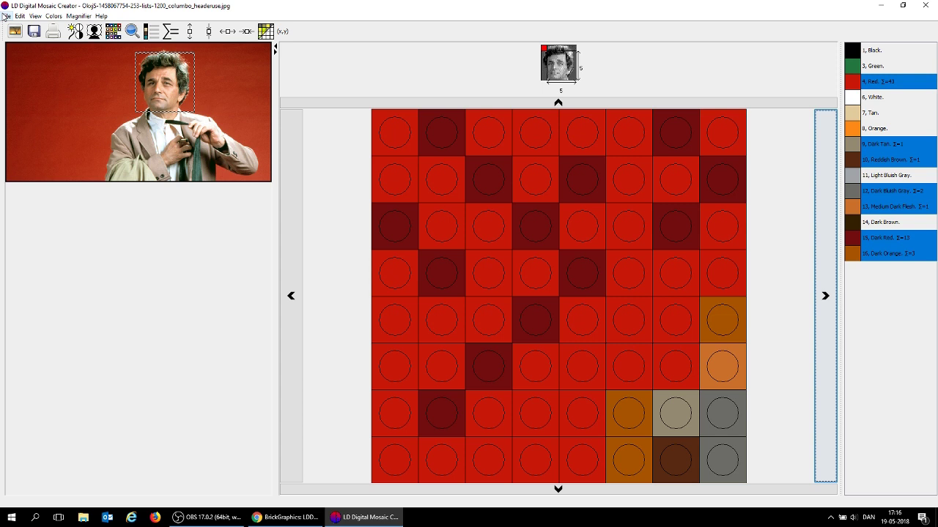
# Step: In Print Setup, keep Include cover page on and set the building block size to 60%
pyautogui.click(53, 32)
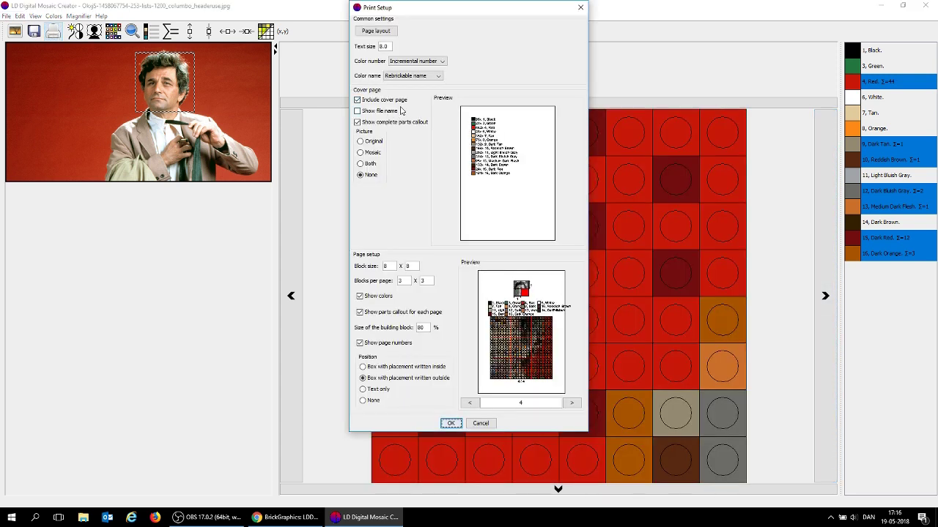
pyautogui.moveTo(493, 13); pyautogui.dragTo(464, 51)
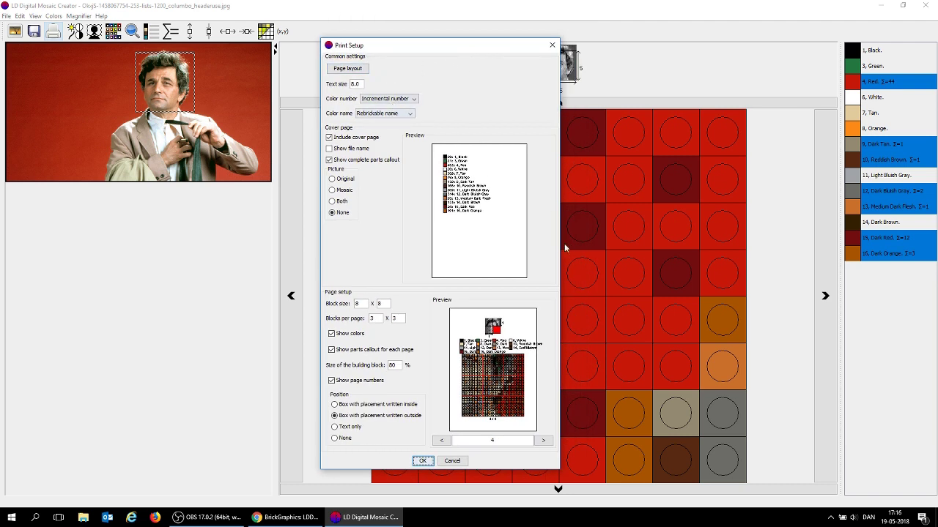
pyautogui.moveTo(559, 243); pyautogui.dragTo(675, 252)
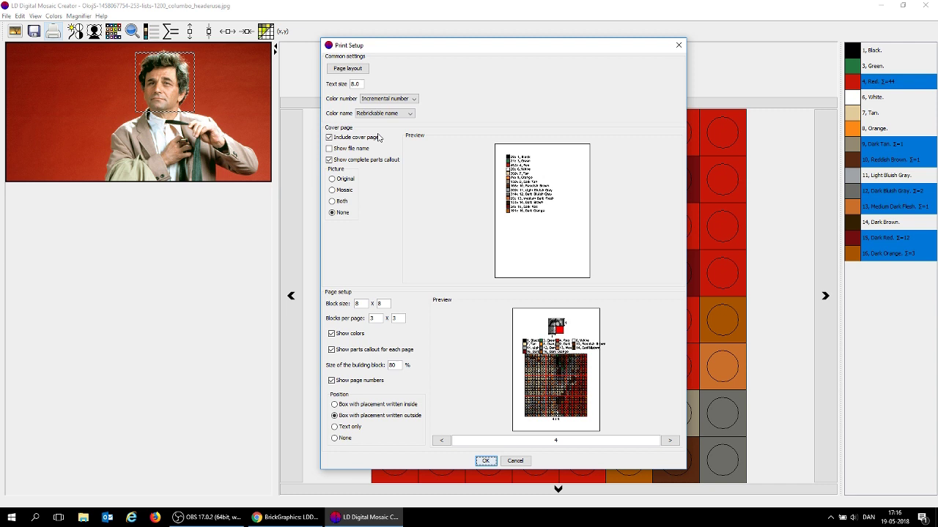
pyautogui.click(355, 139)
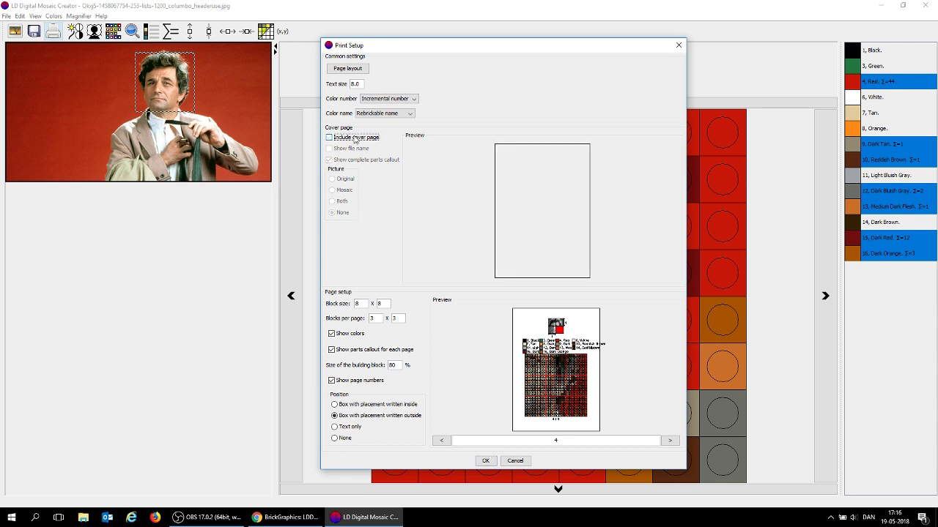
pyautogui.click(355, 139)
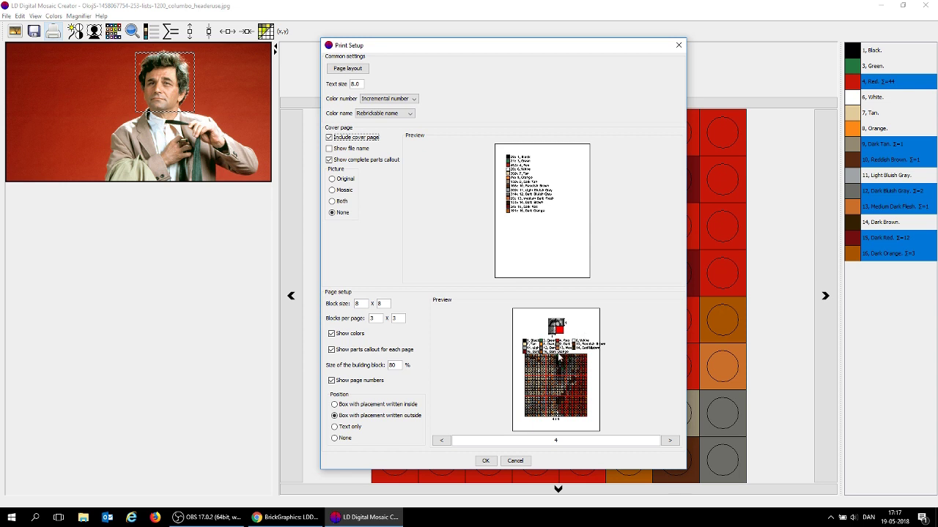
pyautogui.doubleClick(395, 364)
pyautogui.write('60')
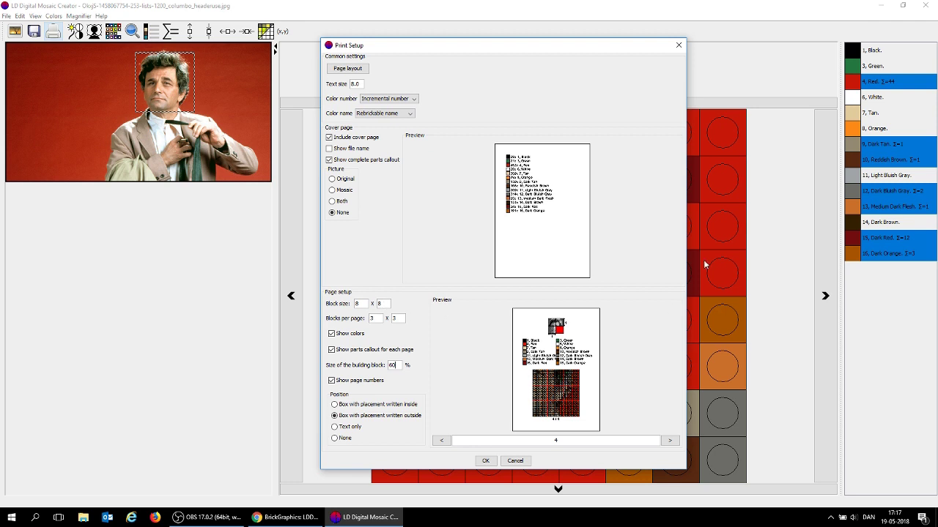
pyautogui.moveTo(581, 46); pyautogui.dragTo(622, 47)
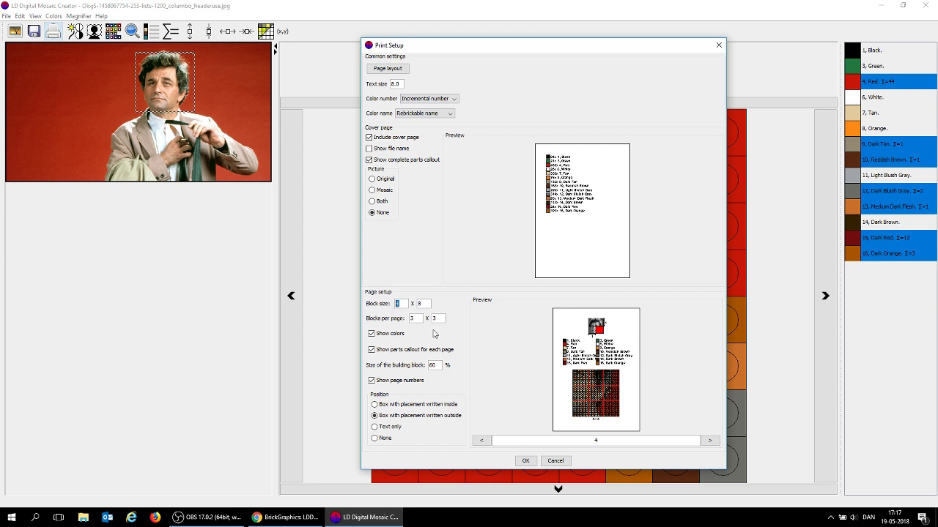
# Step: Set block size to 6 x 6 and blocks per page to 2 x 2, and turn off colours
pyautogui.write('6')
pyautogui.press('Tab')
pyautogui.write('6')
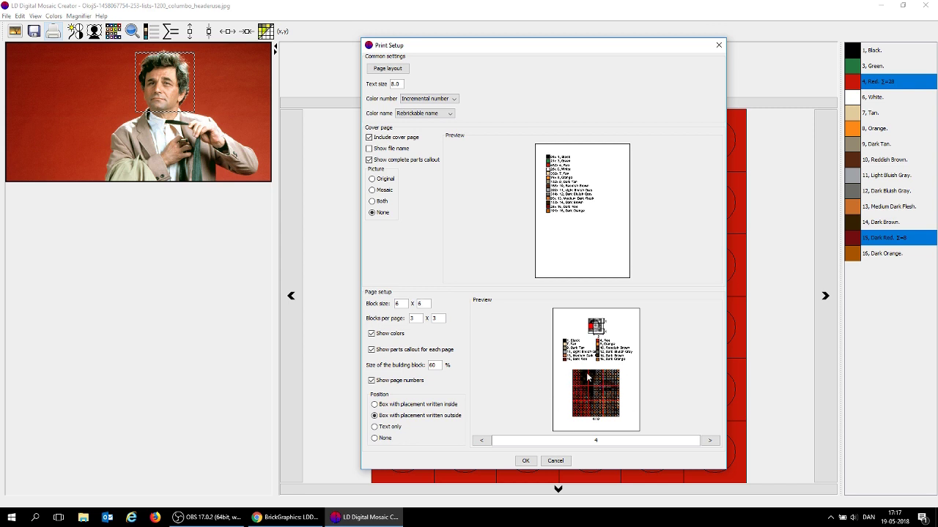
pyautogui.click(399, 304)
pyautogui.write('2')
pyautogui.click(435, 318)
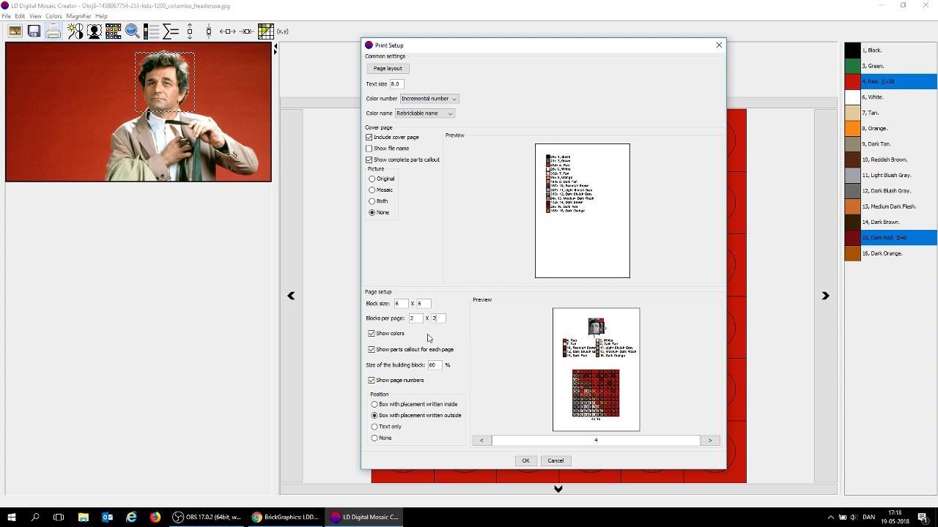
pyautogui.click(389, 336)
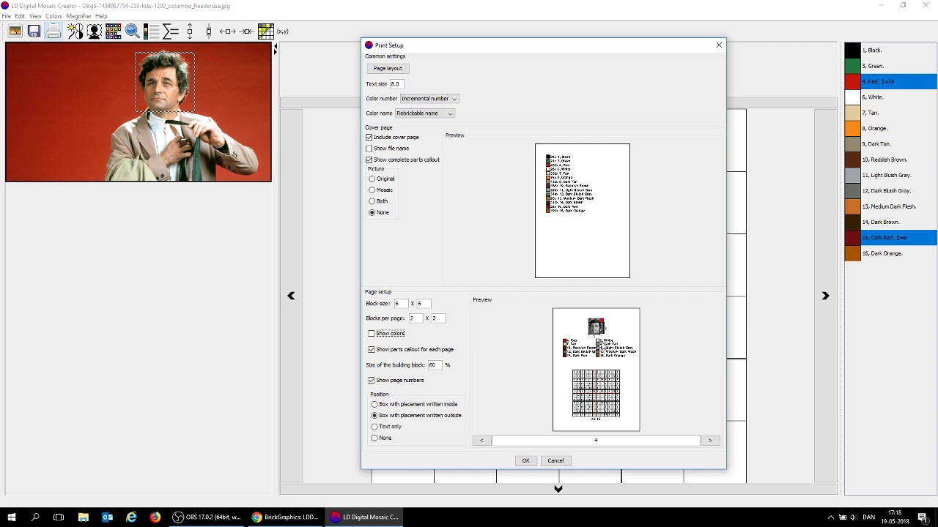
# Step: Try placement labels inside boxes and as text only, then return them to outside the boxes
pyautogui.click(417, 408)
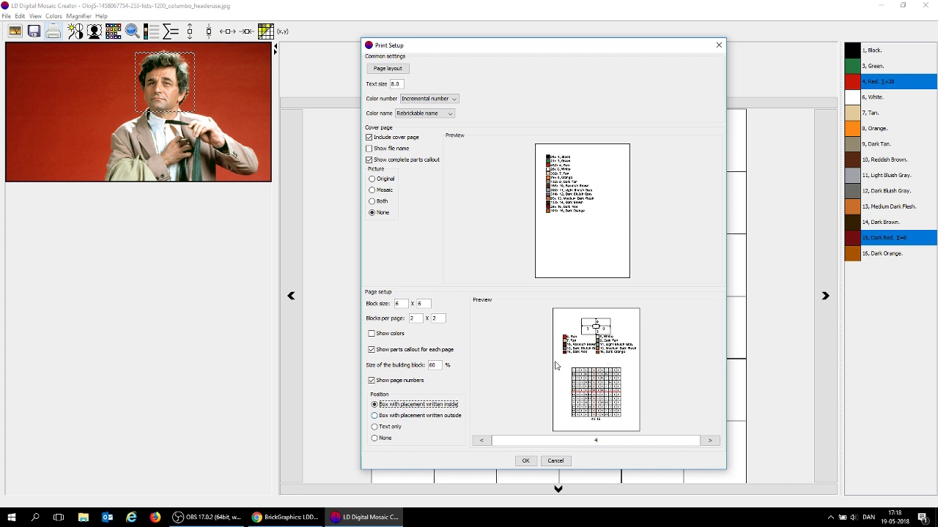
pyautogui.click(384, 432)
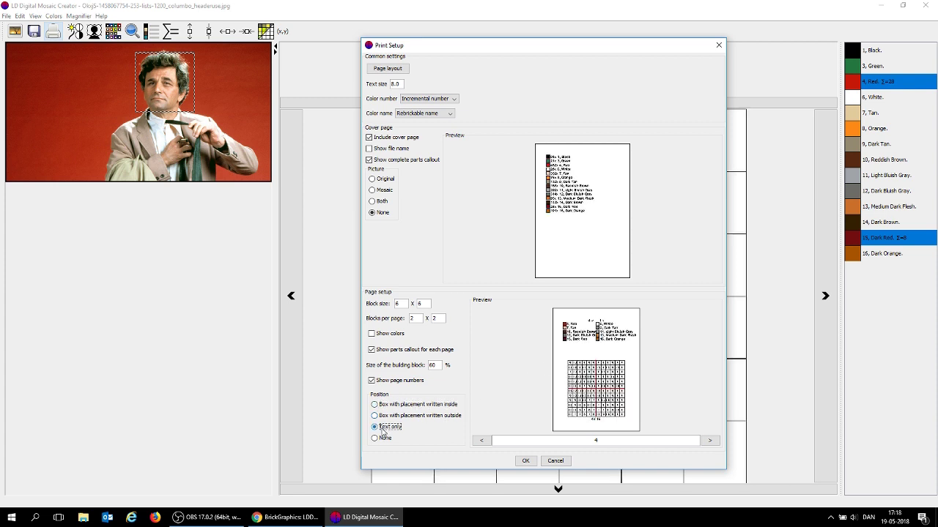
pyautogui.click(415, 415)
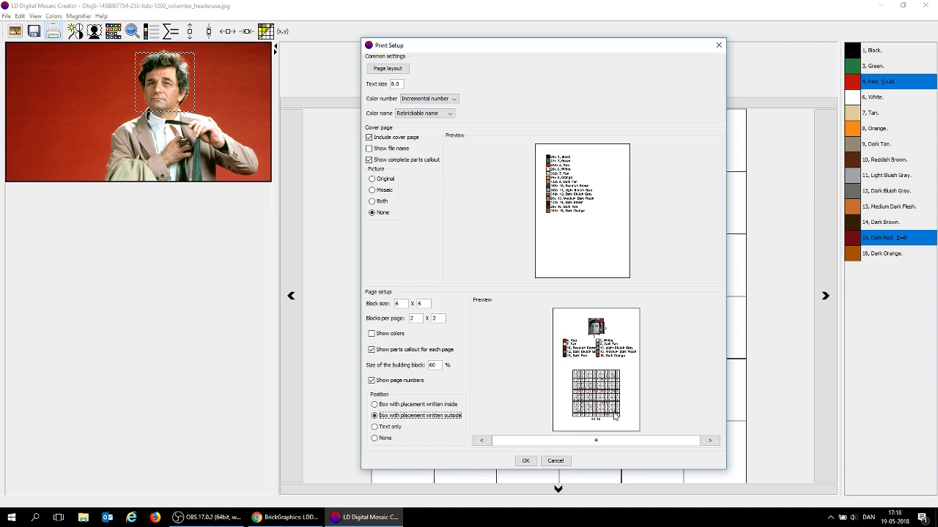
# Step: Try a 70% building block size, page through the preview, then set it back to 60%
pyautogui.moveTo(437, 364); pyautogui.dragTo(430, 365)
pyautogui.write('70')
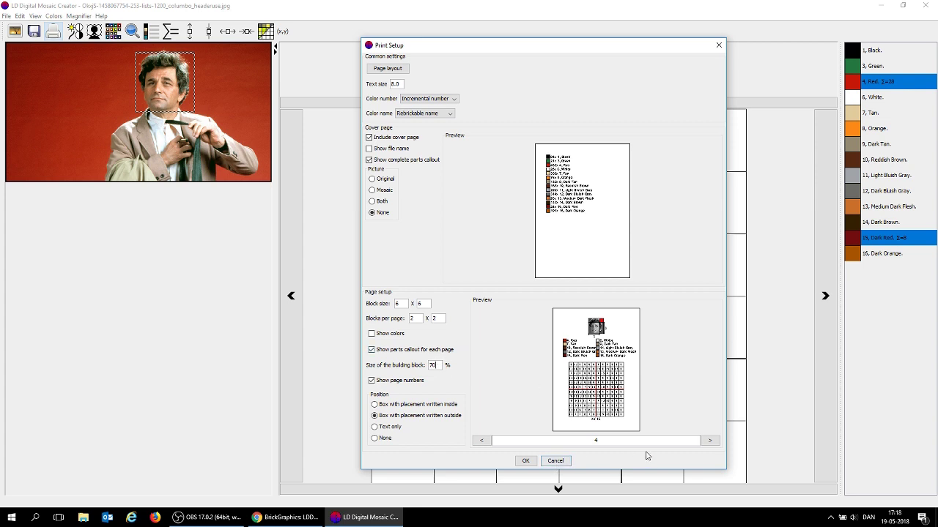
pyautogui.click(709, 442)
pyautogui.click(709, 442)
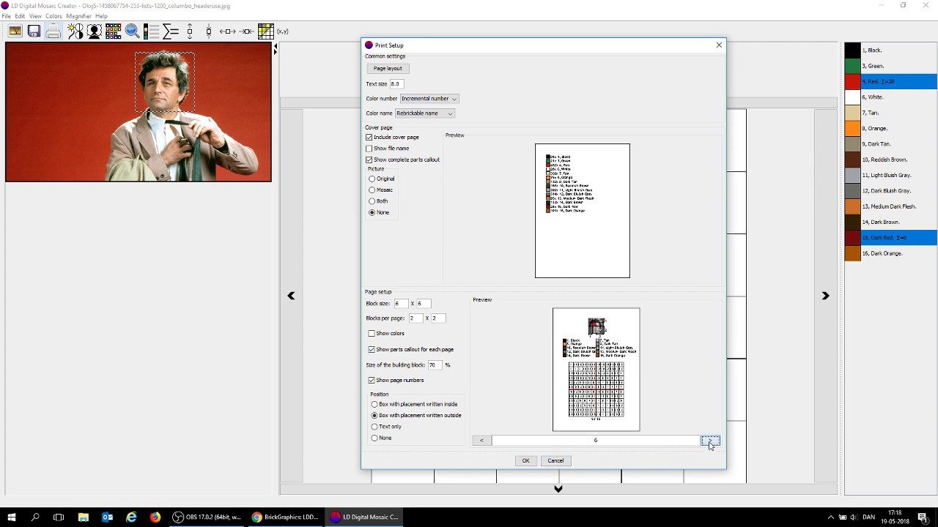
pyautogui.click(709, 441)
pyautogui.click(709, 442)
pyautogui.click(709, 441)
pyautogui.click(709, 442)
pyautogui.click(710, 442)
pyautogui.click(710, 442)
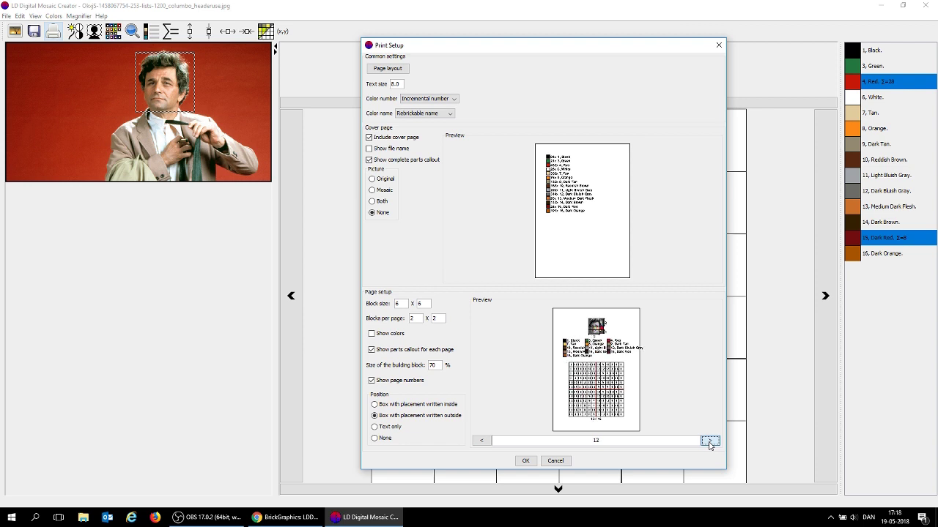
pyautogui.click(710, 442)
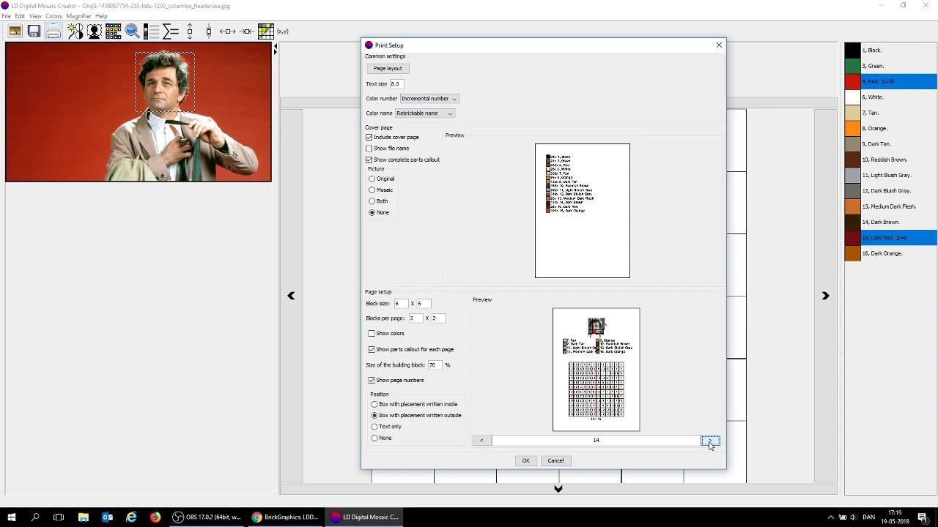
pyautogui.click(482, 441)
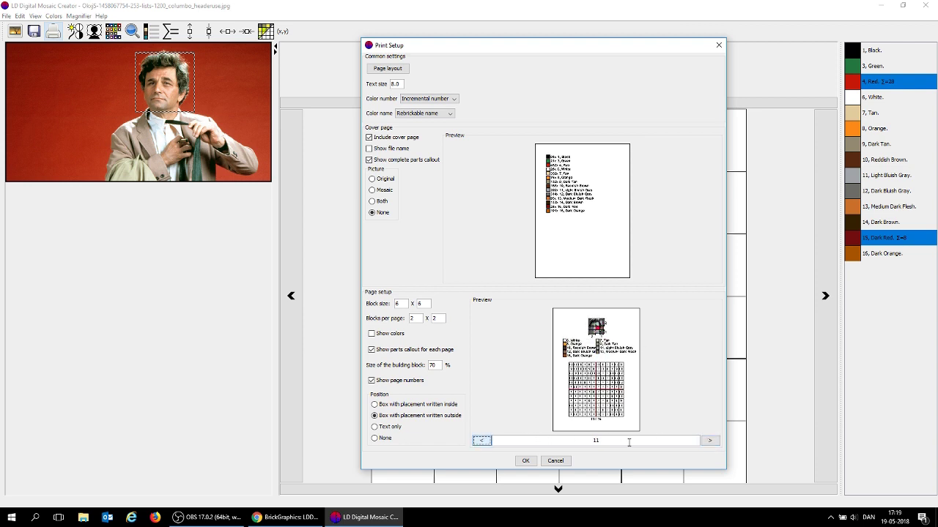
pyautogui.click(710, 442)
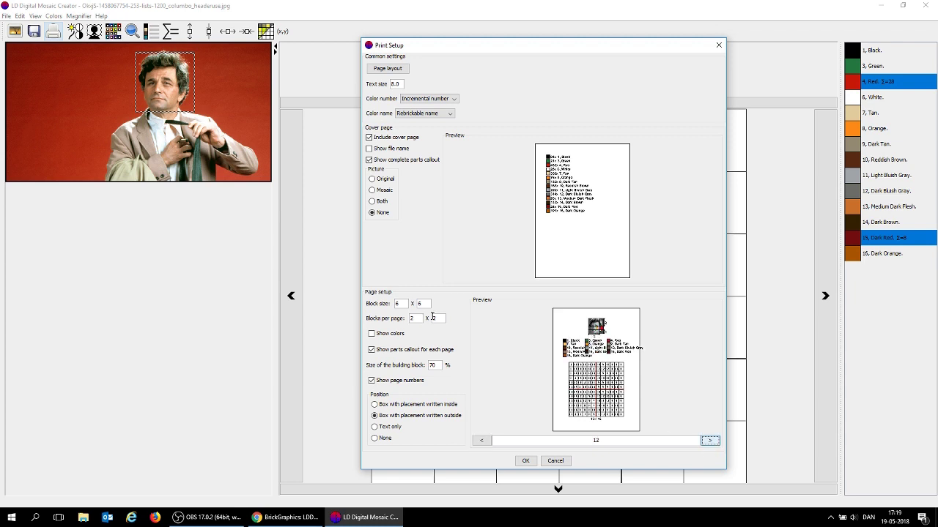
pyautogui.doubleClick(433, 365)
pyautogui.write('60')
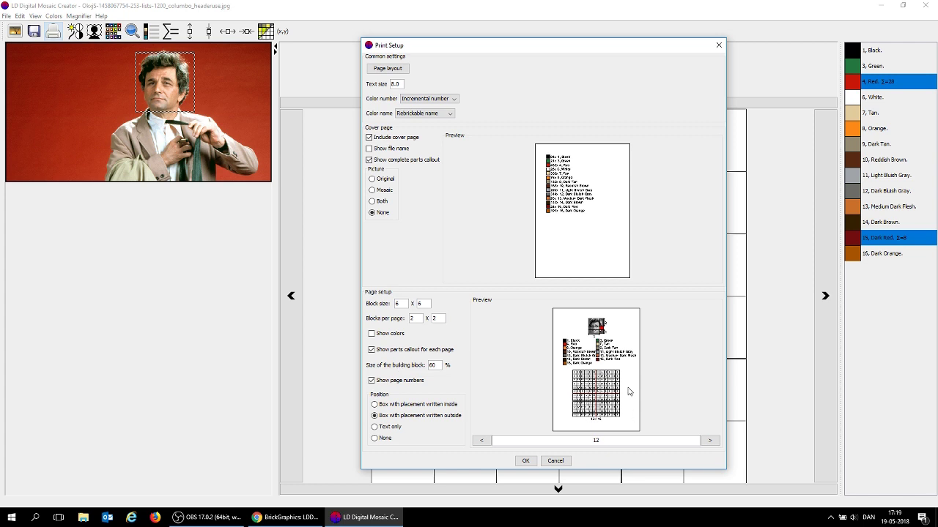
# Step: Print the instructions with Microsoft Print to PDF, saving them as PeterFalk.pdf on the Desktop
pyautogui.click(524, 462)
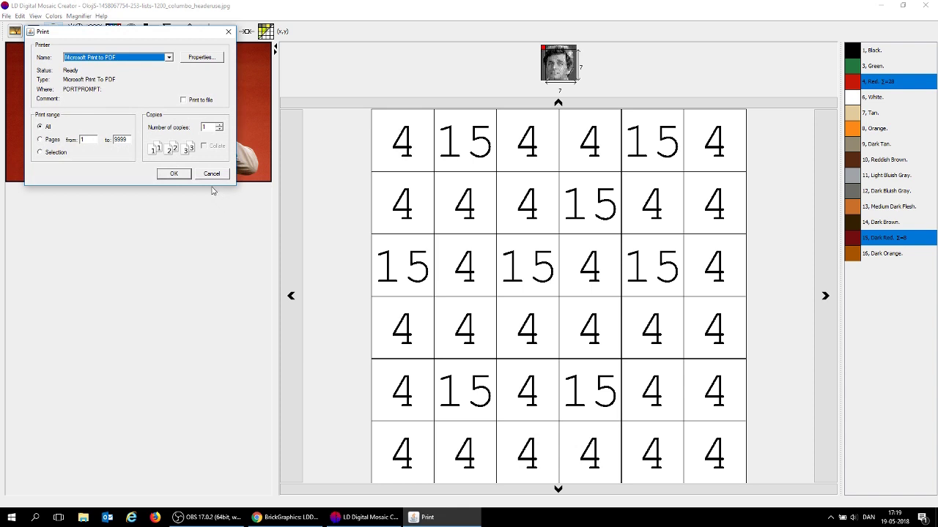
pyautogui.click(177, 175)
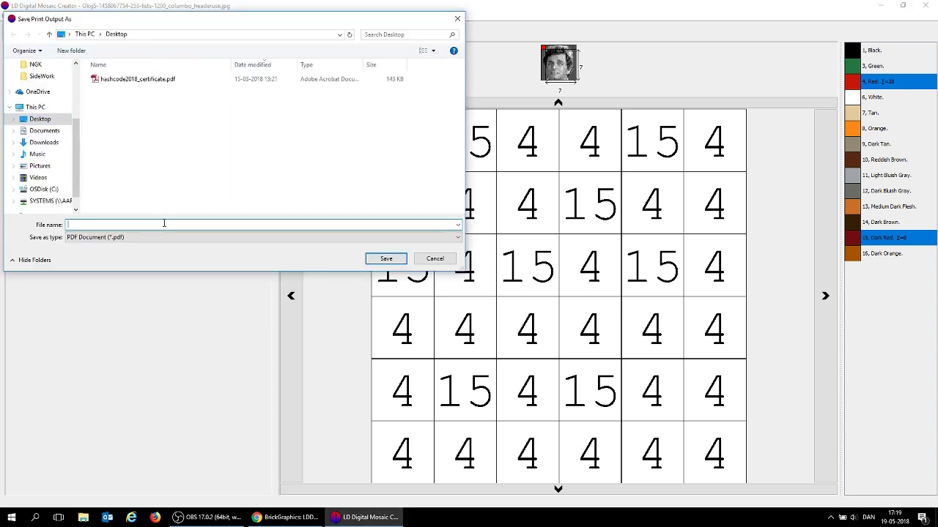
pyautogui.write('peter')
pyautogui.press('Down')
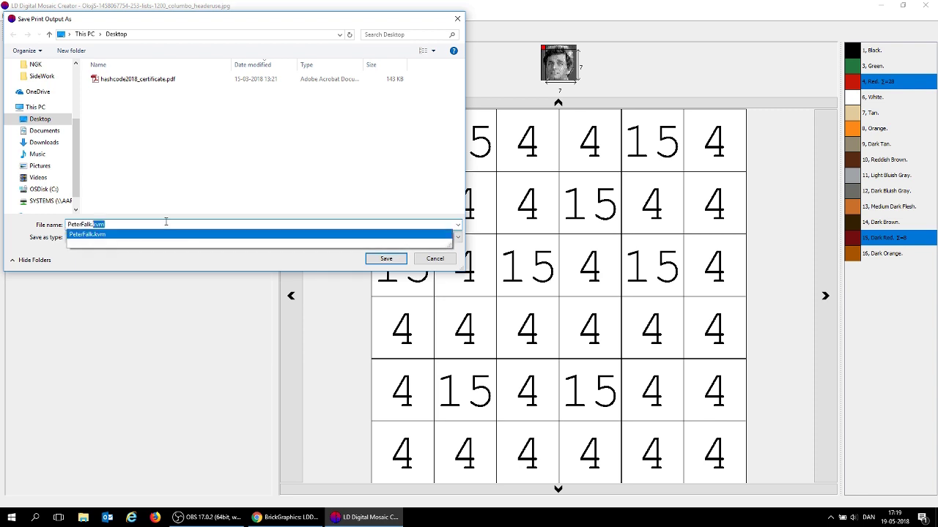
pyautogui.write('pdf')
pyautogui.press('Return')
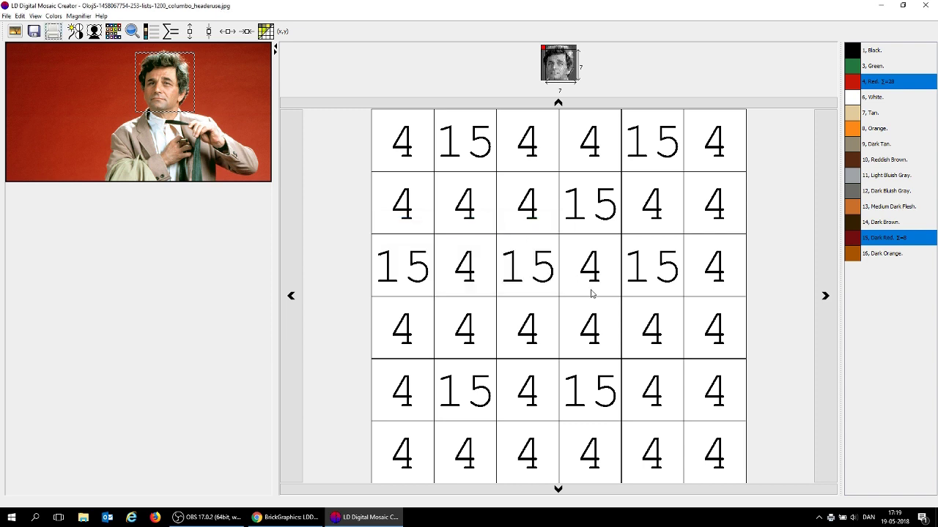
# Step: Open PeterFalk.pdf from the Desktop and zoom out to view the whole page
pyautogui.click(881, 9)
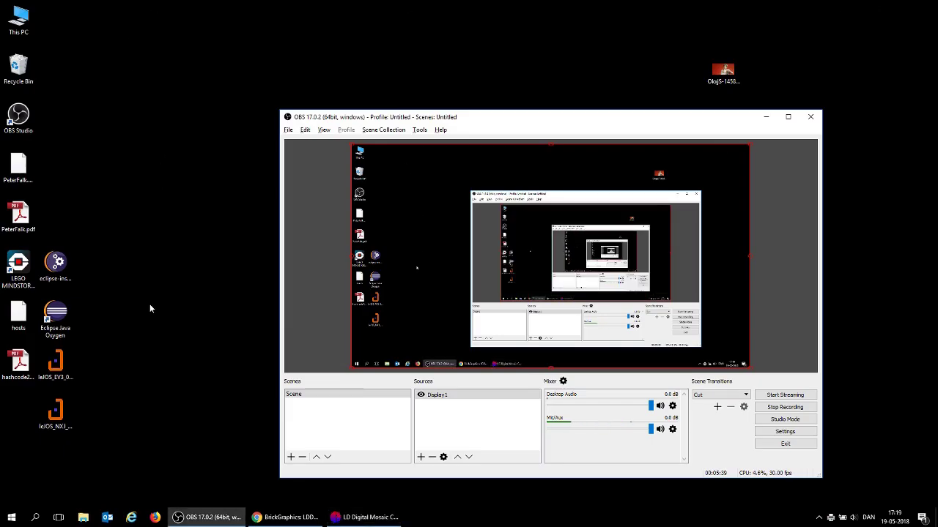
pyautogui.doubleClick(37, 222)
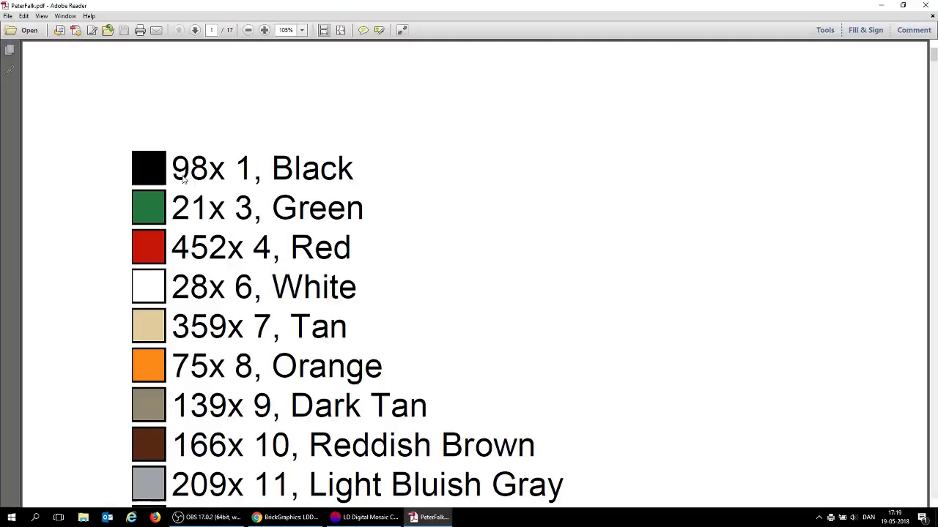
pyautogui.click(249, 30)
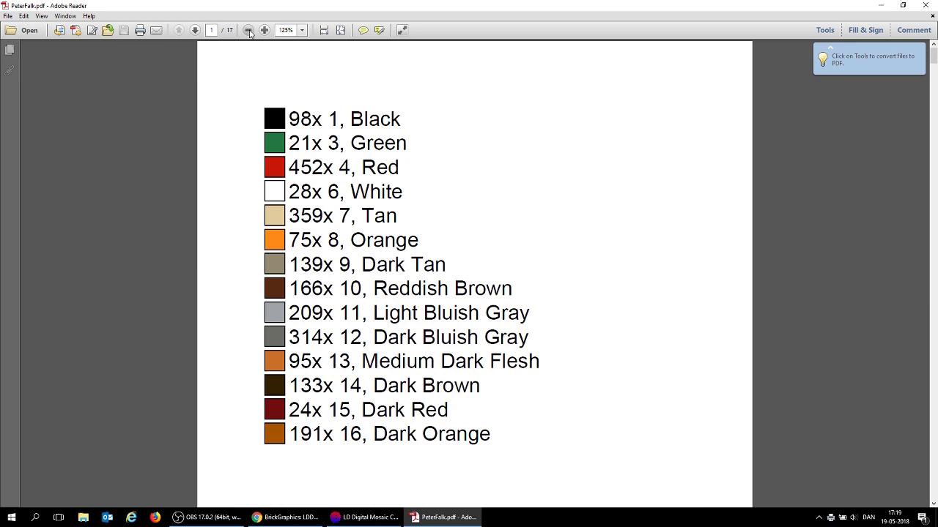
pyautogui.click(249, 30)
pyautogui.click(249, 30)
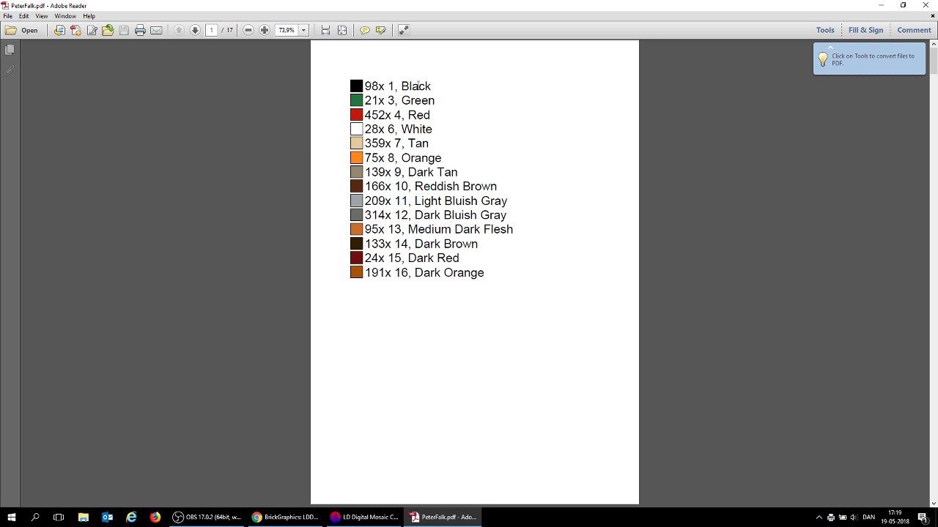
# Step: Inspect the colour list, legend entries and grid numbers in the PDF, then return to the mosaic creator
pyautogui.moveTo(389, 85); pyautogui.dragTo(397, 88)
pyautogui.click(367, 101)
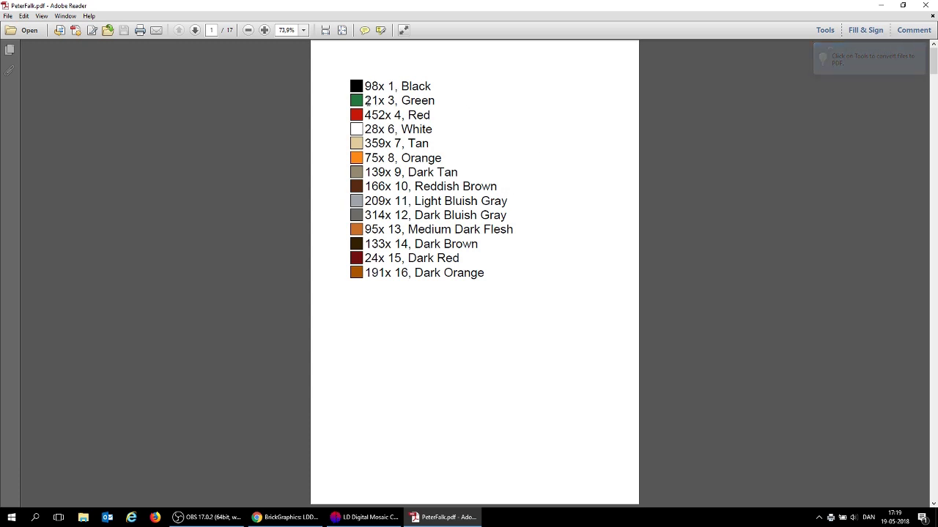
pyautogui.moveTo(367, 100); pyautogui.dragTo(400, 100)
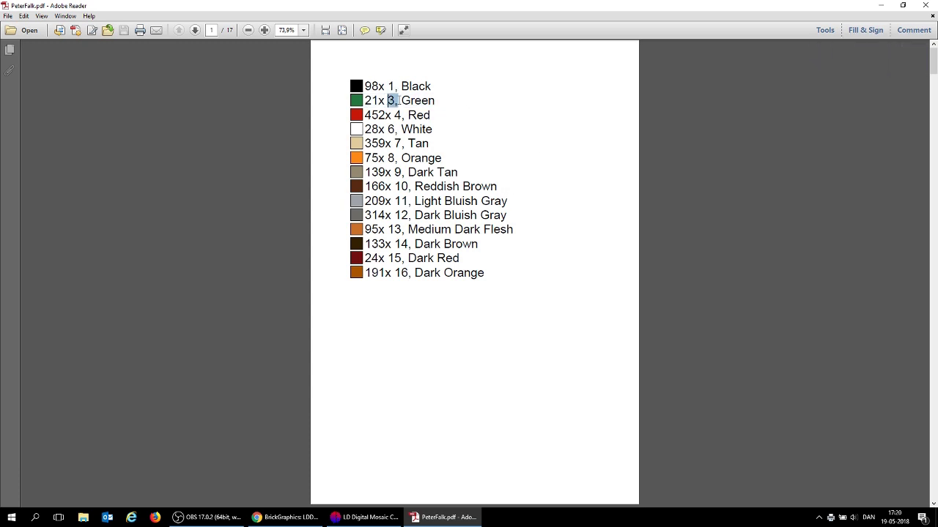
pyautogui.scroll(-10, 499, 245)
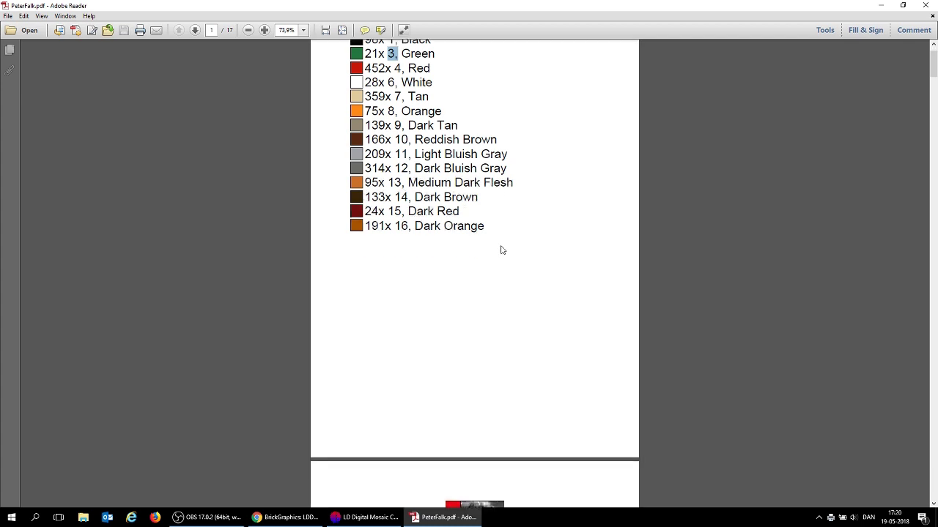
pyautogui.scroll(2, 498, 246)
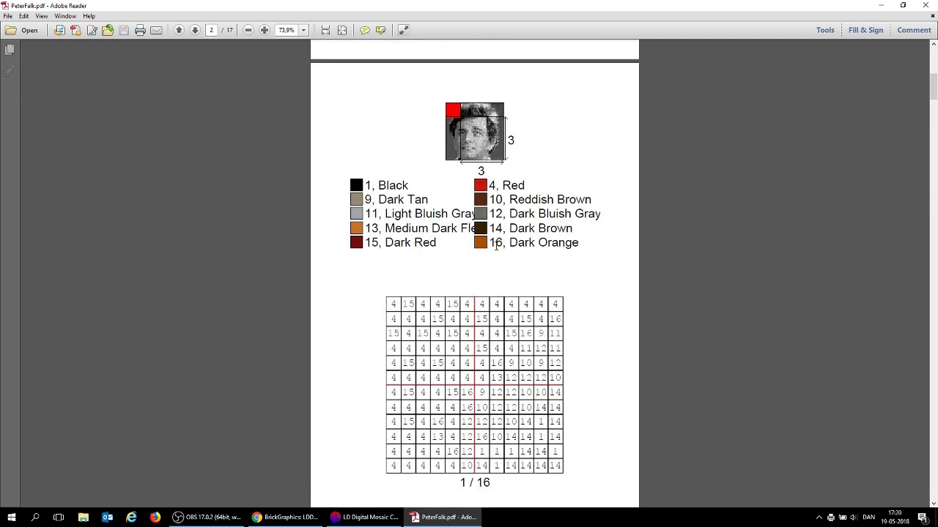
pyautogui.scroll(-1, 496, 250)
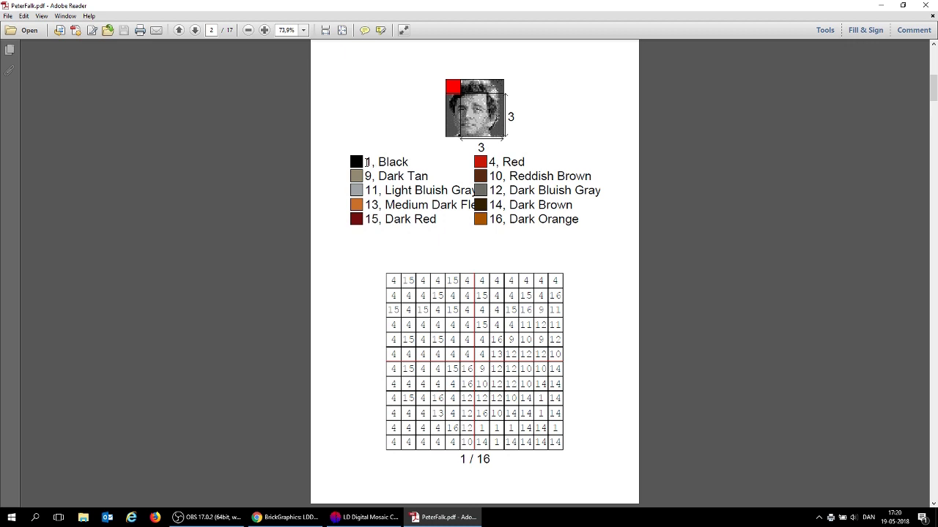
pyautogui.moveTo(366, 162); pyautogui.dragTo(408, 163)
pyautogui.click(356, 158)
pyautogui.moveTo(508, 281); pyautogui.dragTo(518, 281)
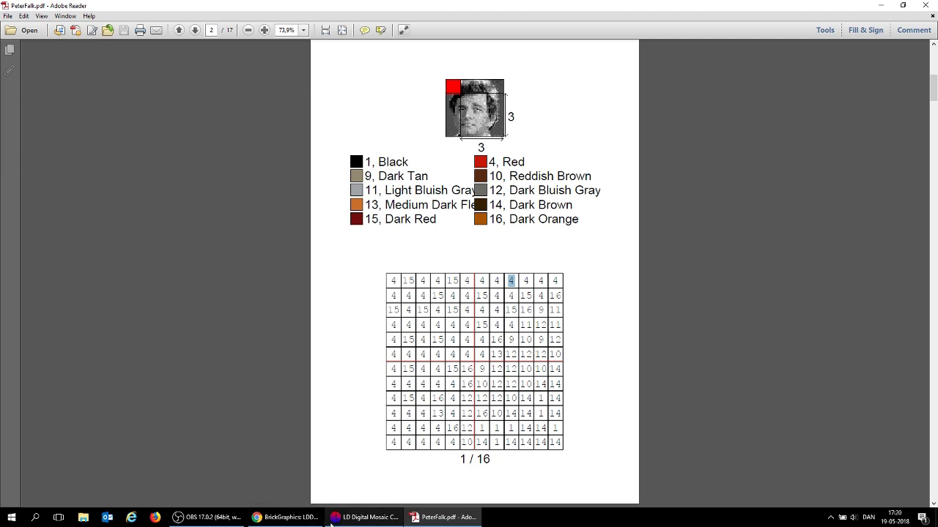
pyautogui.click(364, 517)
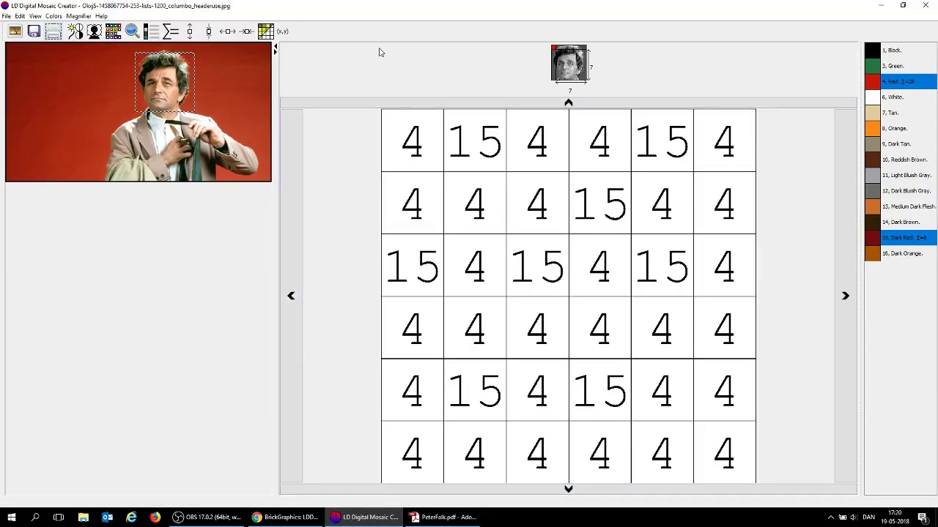
# Step: Show the mosaic section as coloured bricks instead of colour numbers
pyautogui.click(267, 32)
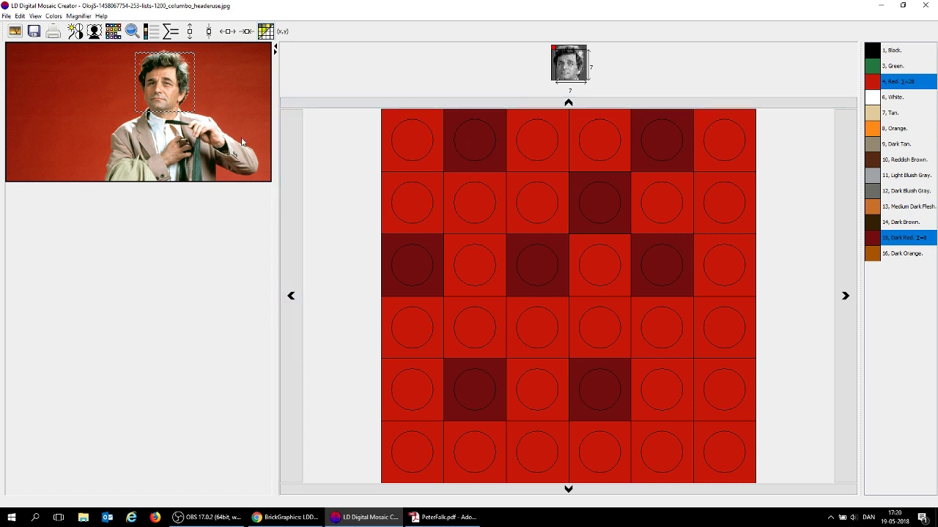
# Step: Scroll through the PeterFalk.pdf block pages up to 6 / 16, then return to the mosaic creator
pyautogui.click(443, 517)
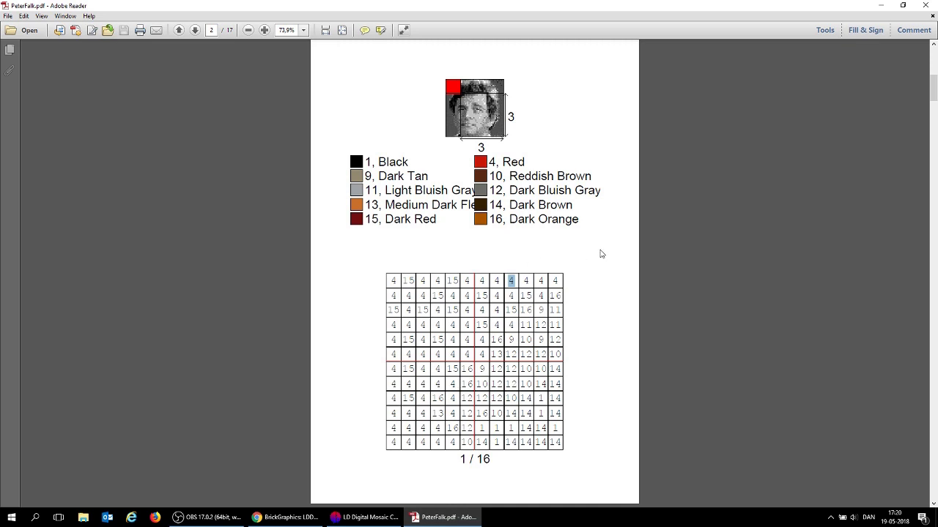
pyautogui.scroll(-10, 668, 296)
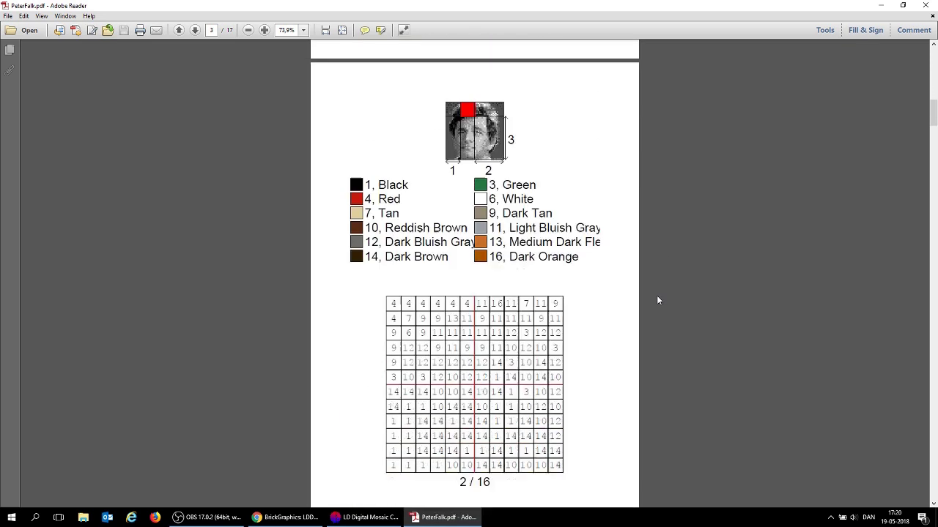
pyautogui.scroll(-10, 657, 296)
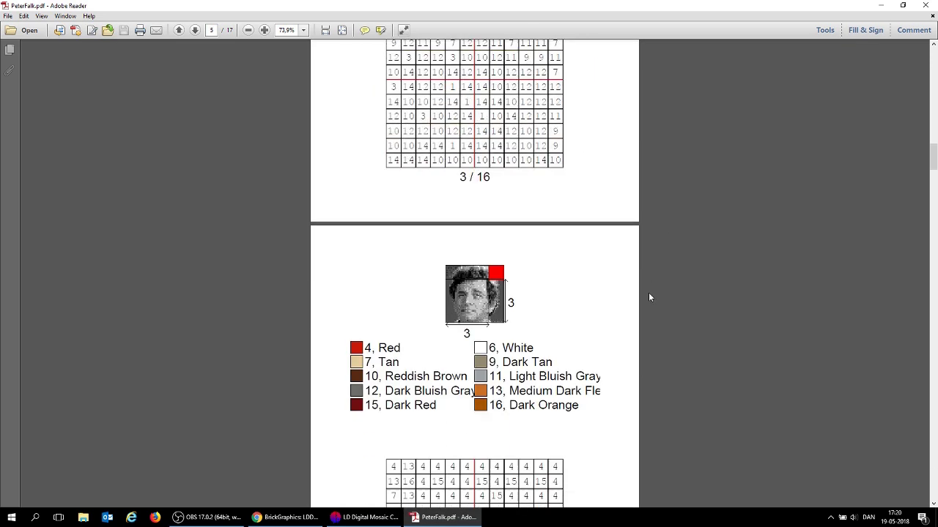
pyautogui.scroll(-10, 648, 297)
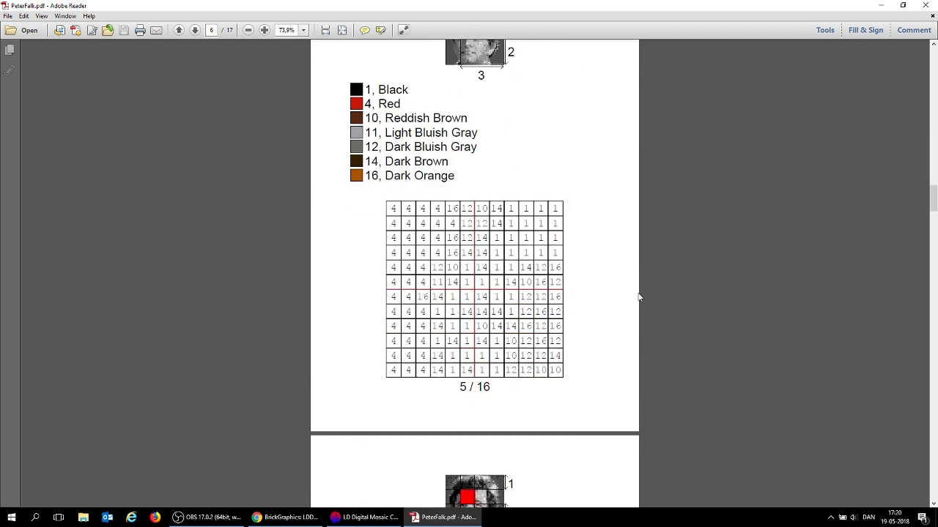
pyautogui.scroll(-5, 637, 297)
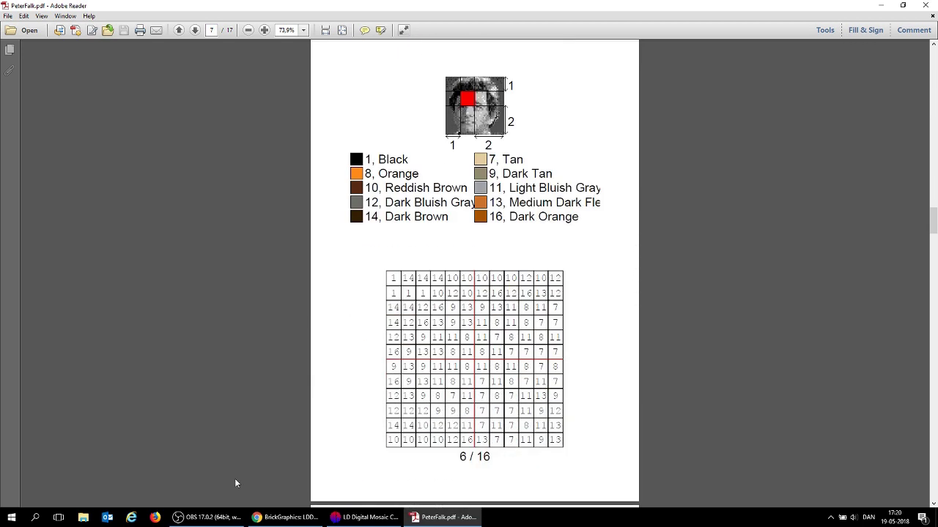
pyautogui.click(366, 519)
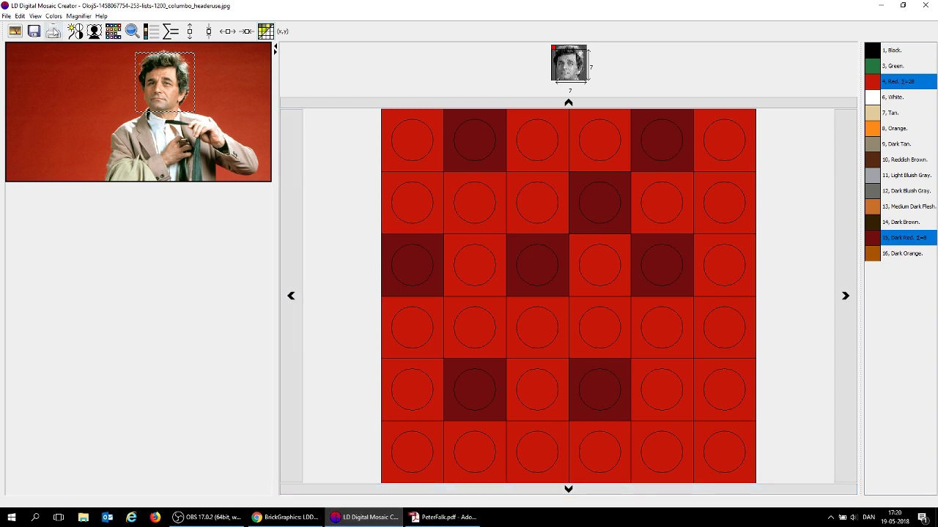
# Step: Reopen Print Setup and set the block size to 8 x 8 with 3 blocks per page
pyautogui.click(52, 31)
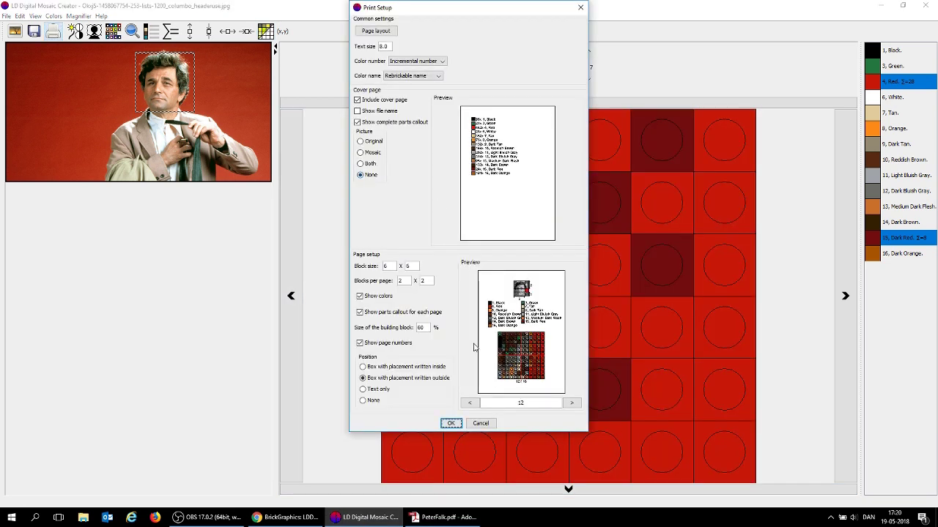
pyautogui.doubleClick(409, 282)
pyautogui.write('3')
pyautogui.doubleClick(423, 282)
pyautogui.write('3')
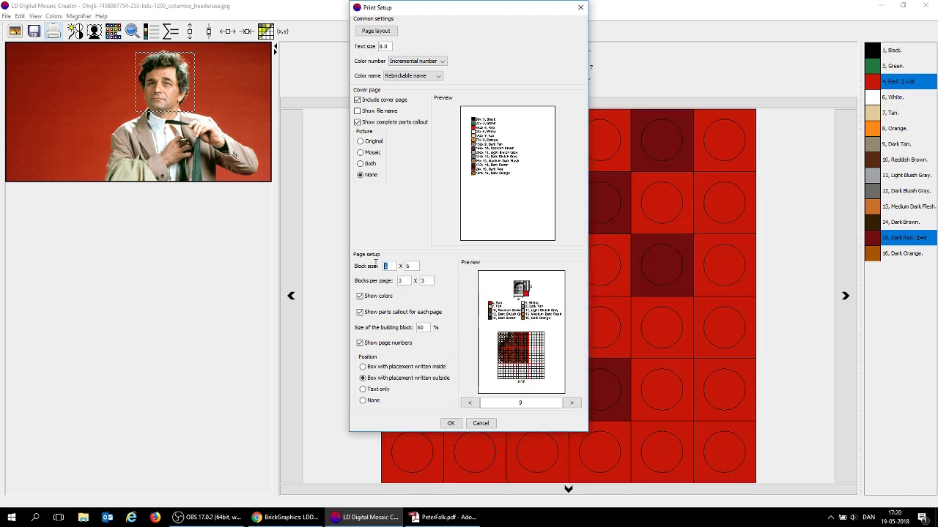
pyautogui.write('8')
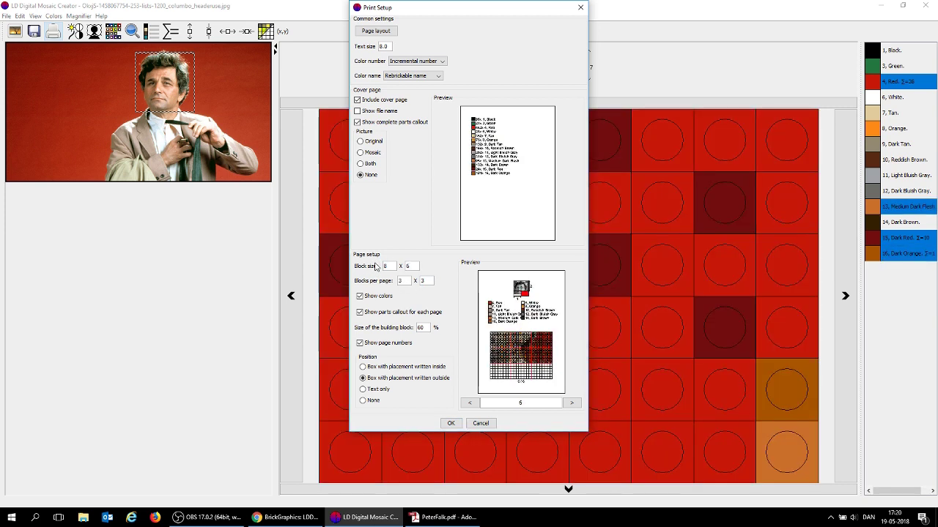
pyautogui.write('8')
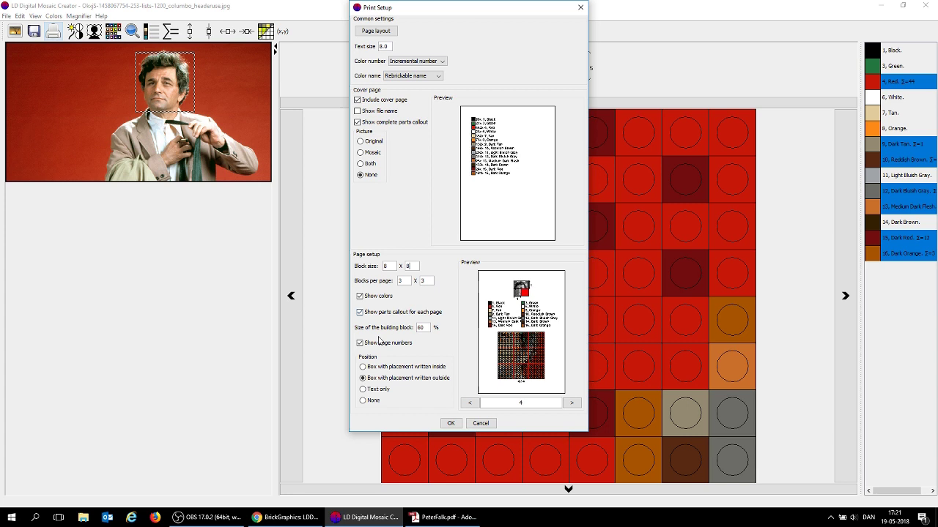
# Step: Stop listing parts on every page, set building blocks to 100%, put both pictures on the cover, and confirm
pyautogui.click(387, 313)
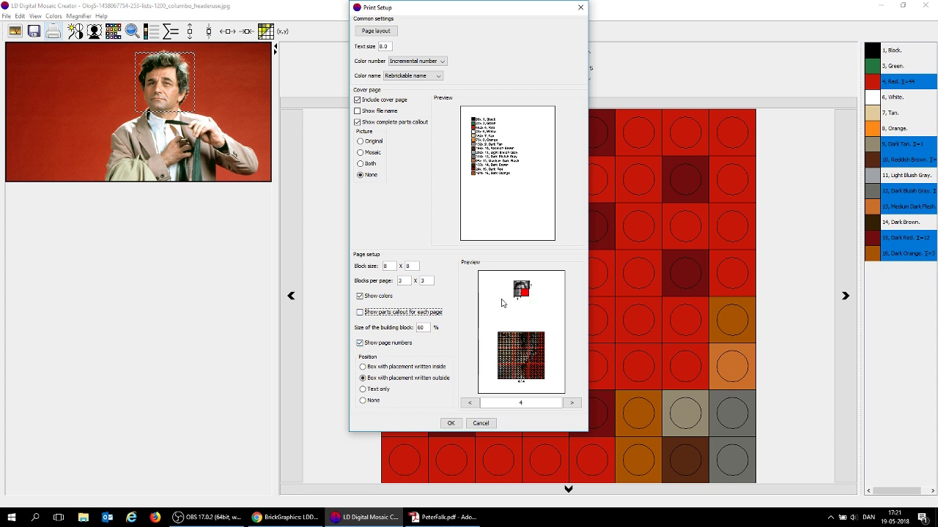
pyautogui.press('Tab')
pyautogui.write('100')
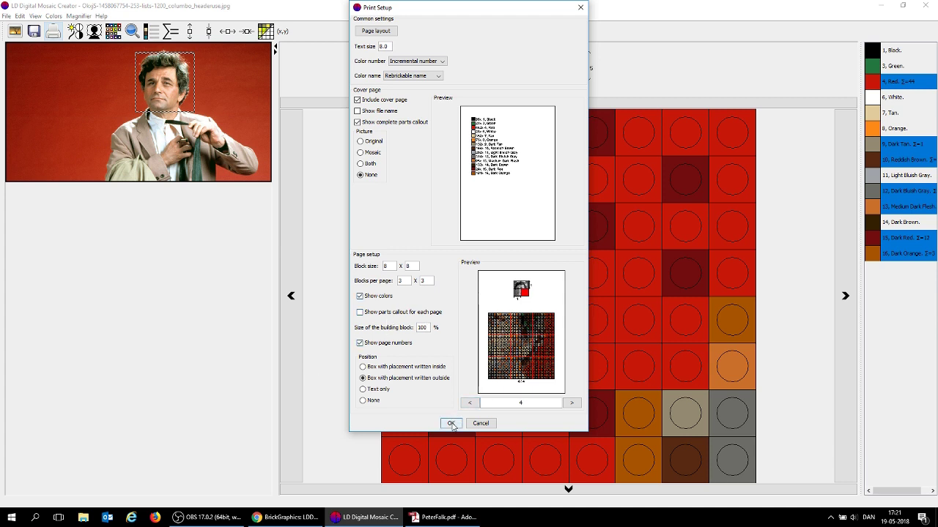
pyautogui.click(362, 165)
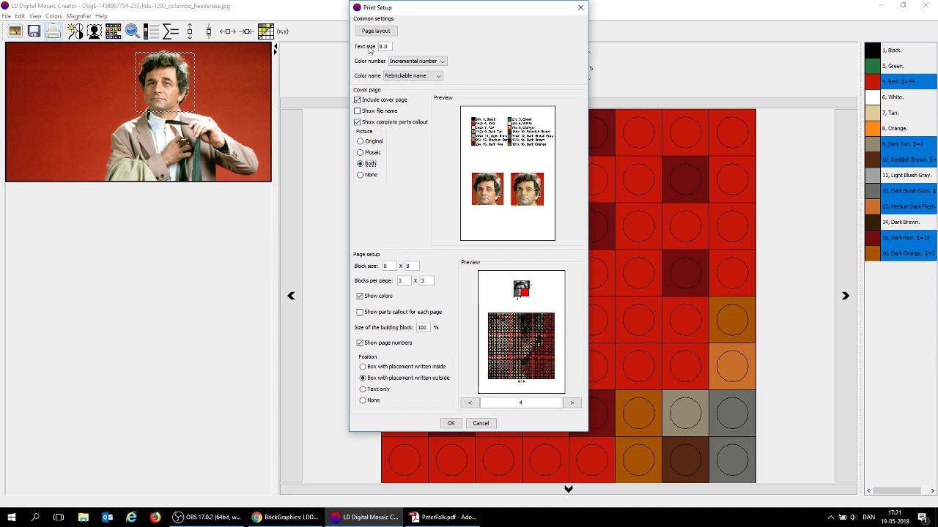
pyautogui.click(452, 423)
# Step: Save the building instructions as try2.pdf on the desktop and minimize the mosaic program
pyautogui.click(173, 174)
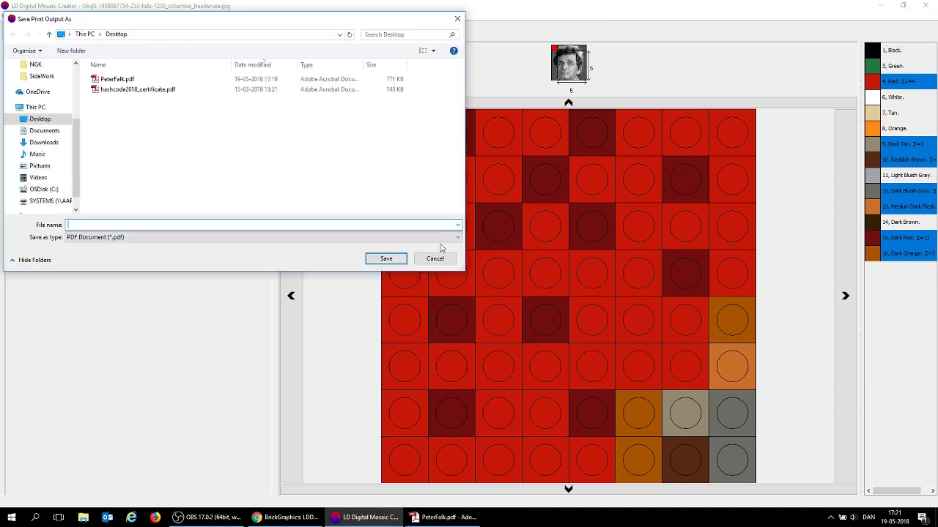
pyautogui.write('a')
pyautogui.press('Return')
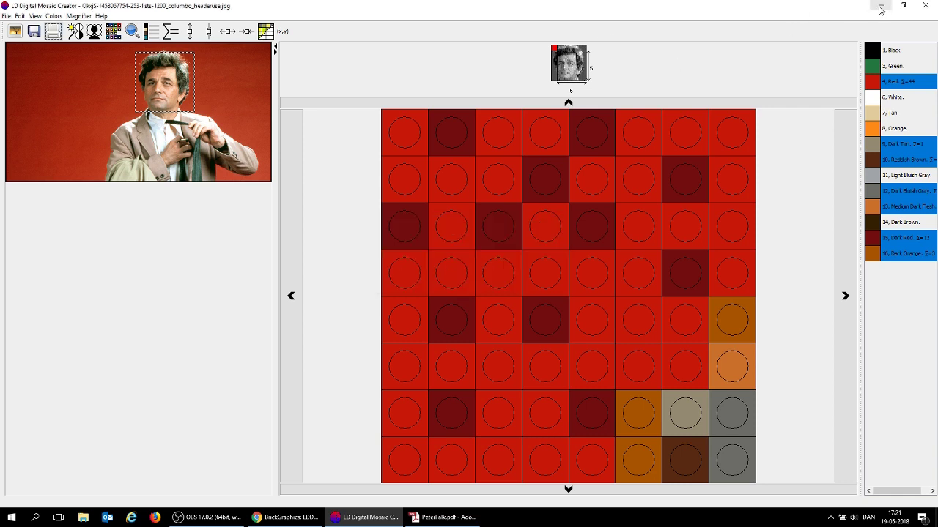
pyautogui.click(878, 7)
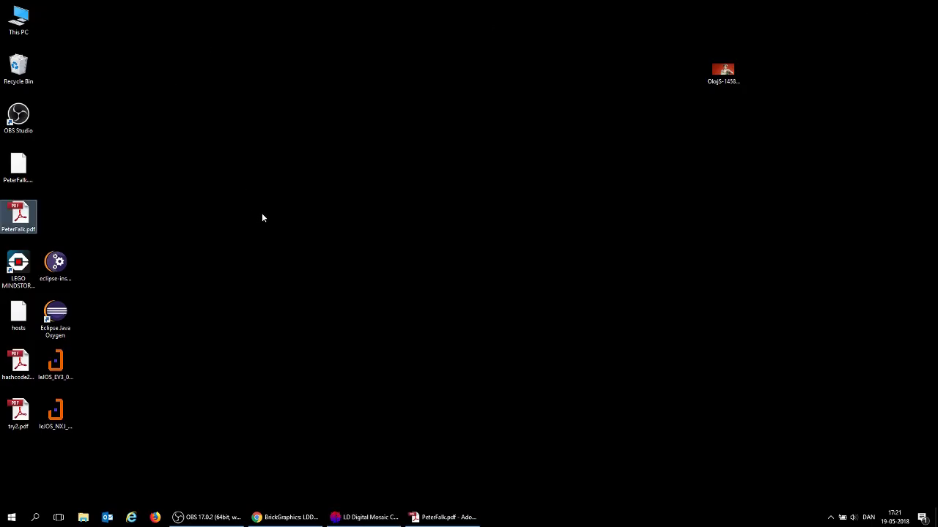
# Step: Open try2.pdf in Adobe Reader and review its five pages: parts list, cover pictures, sections 1/4–4/4
pyautogui.doubleClick(20, 417)
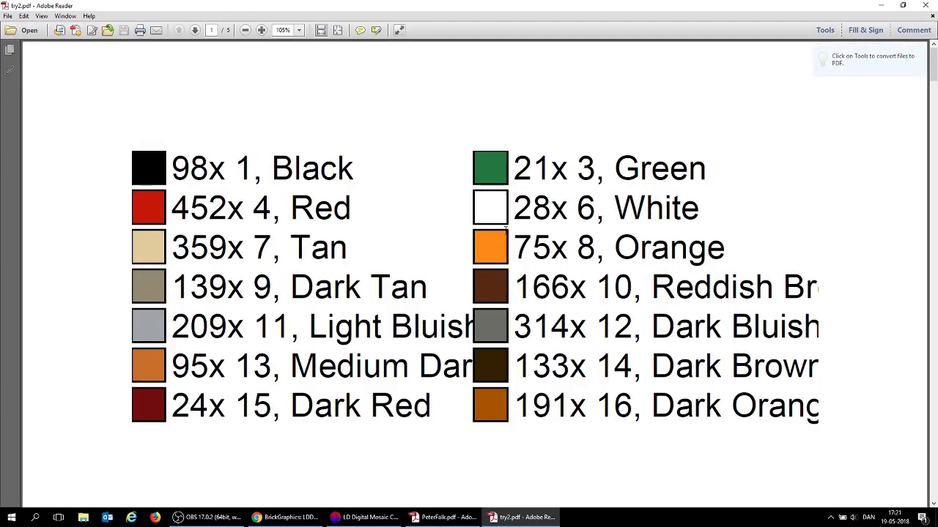
pyautogui.scroll(-2, 352, 277)
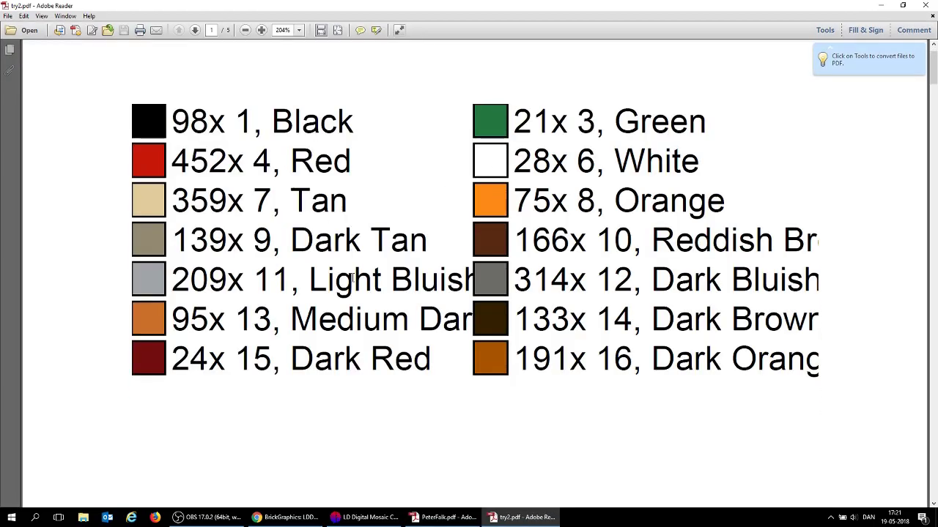
pyautogui.scroll(-3, 352, 278)
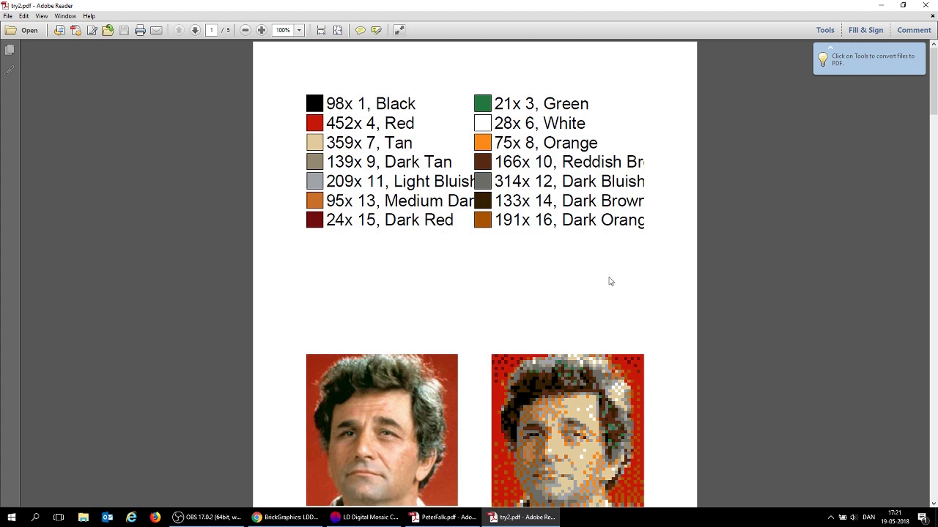
pyautogui.scroll(-3, 607, 293)
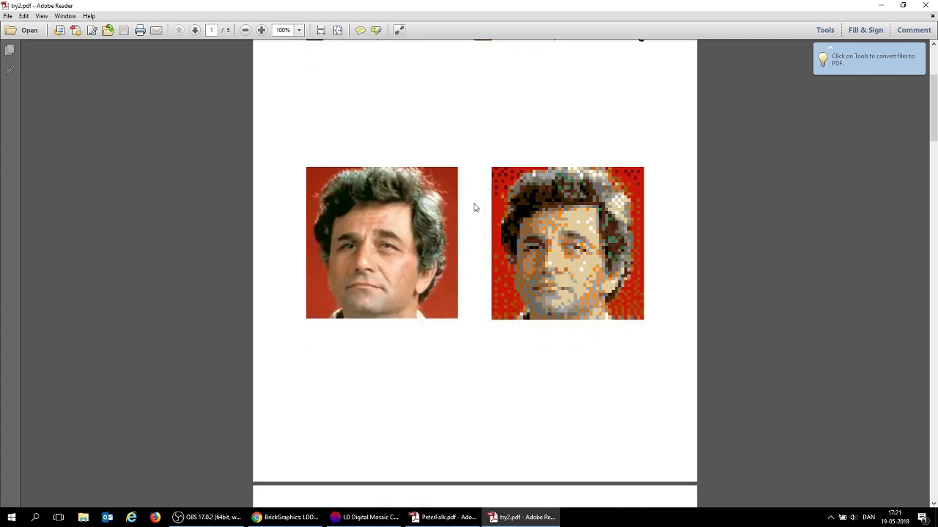
pyautogui.scroll(-5, 605, 327)
pyautogui.scroll(-5, 604, 329)
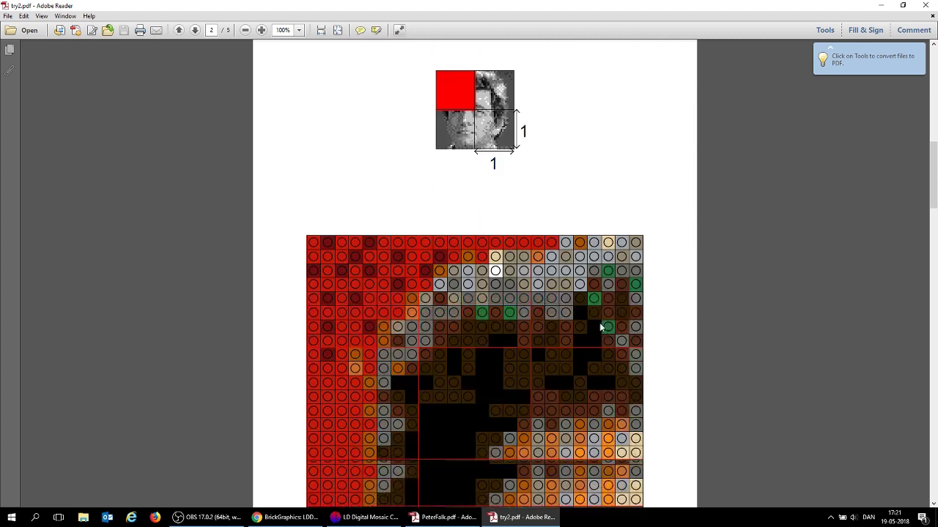
pyautogui.scroll(1, 601, 328)
pyautogui.scroll(-1, 597, 327)
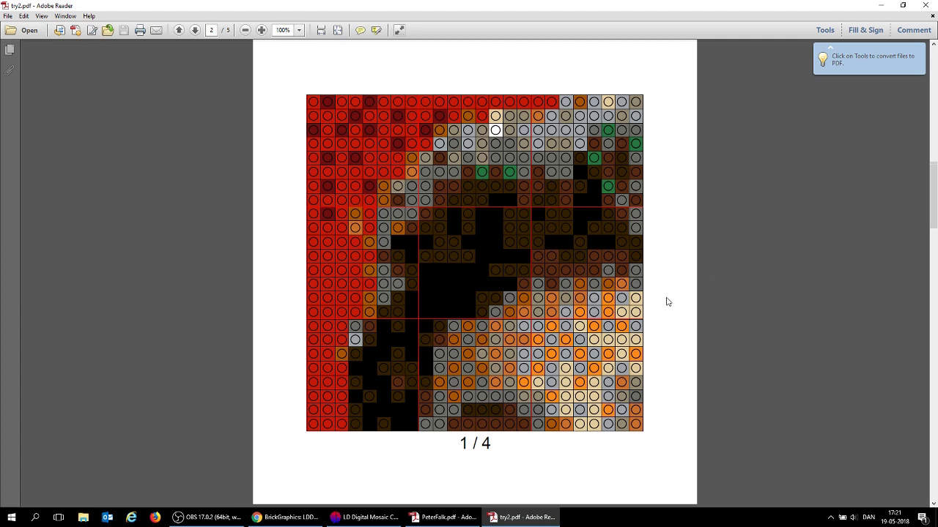
pyautogui.scroll(-8, 666, 300)
pyautogui.scroll(-3, 659, 307)
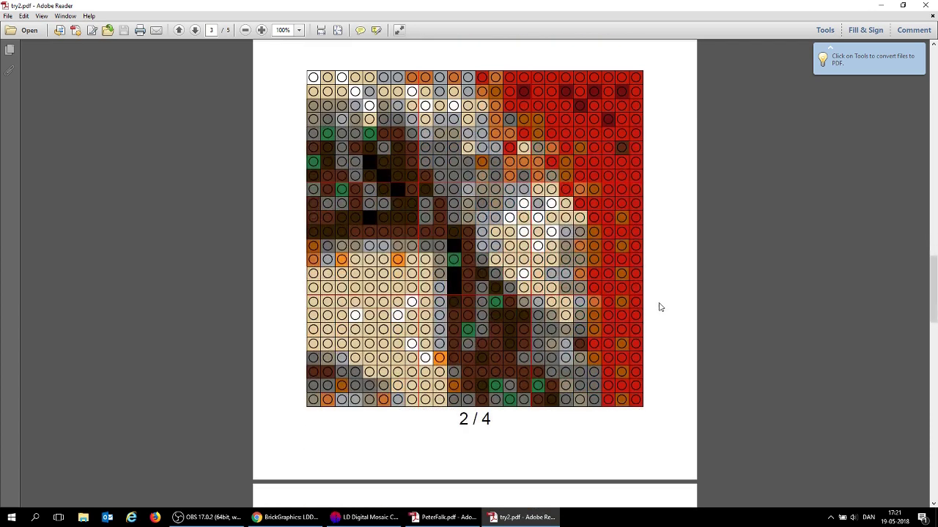
pyautogui.scroll(-18, 660, 307)
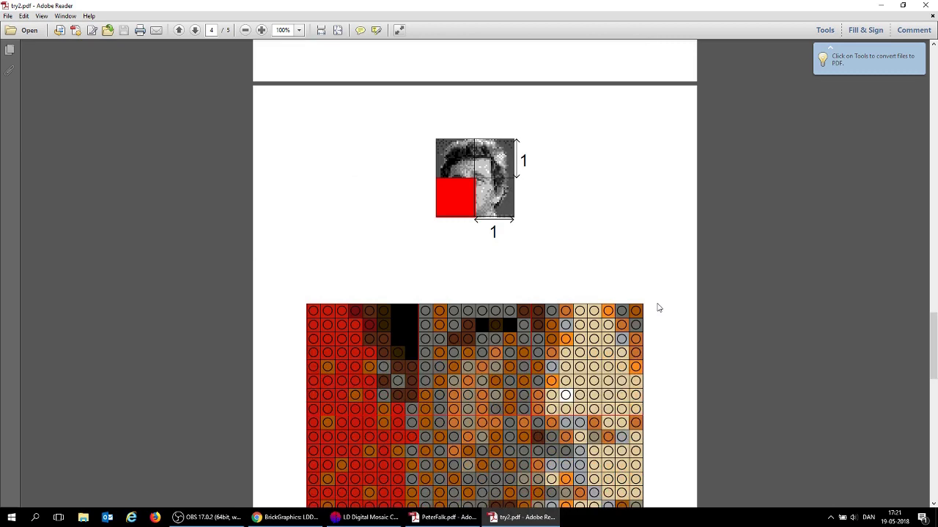
pyautogui.scroll(-18, 657, 306)
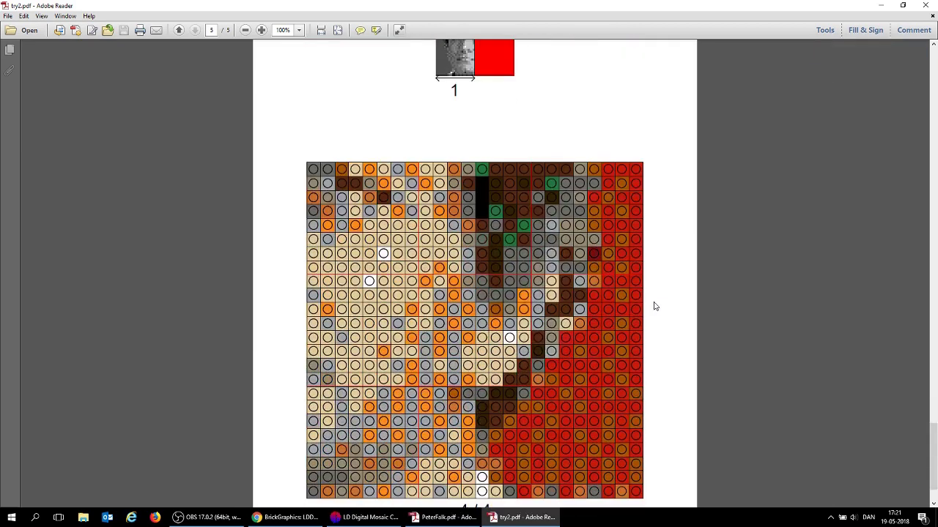
pyautogui.scroll(20, 654, 307)
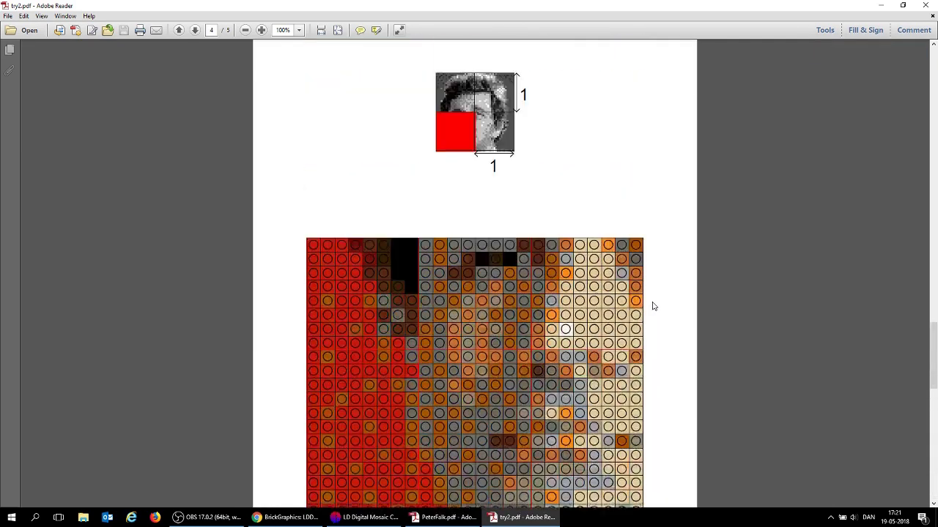
pyautogui.scroll(20, 654, 306)
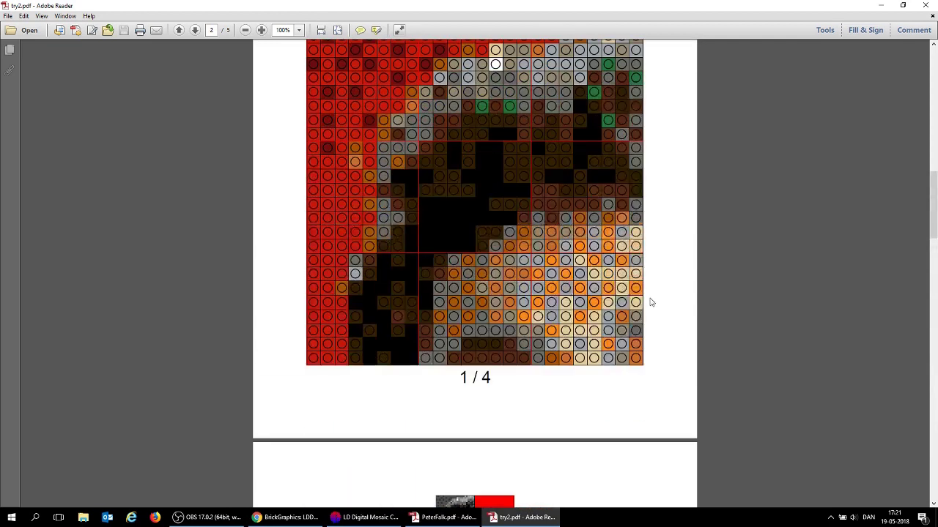
pyautogui.scroll(4, 667, 268)
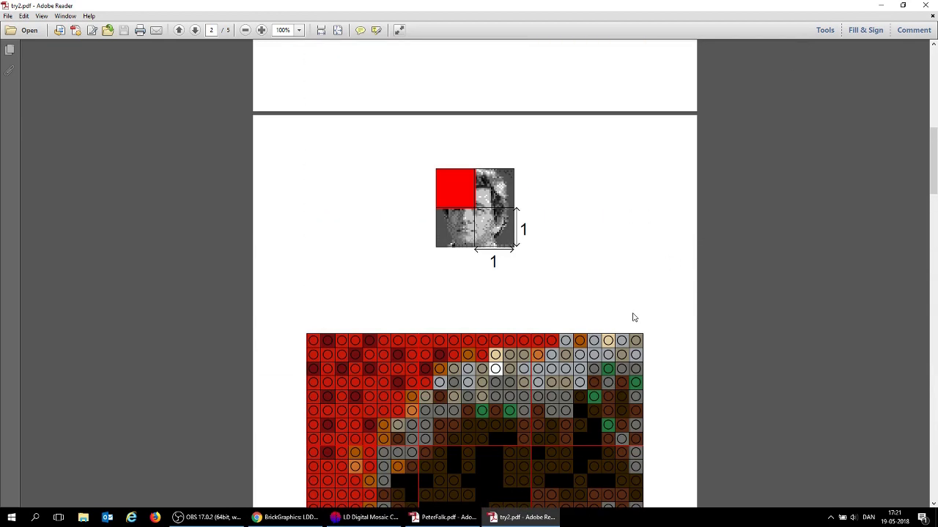
pyautogui.scroll(-5, 675, 331)
pyautogui.scroll(-3, 674, 332)
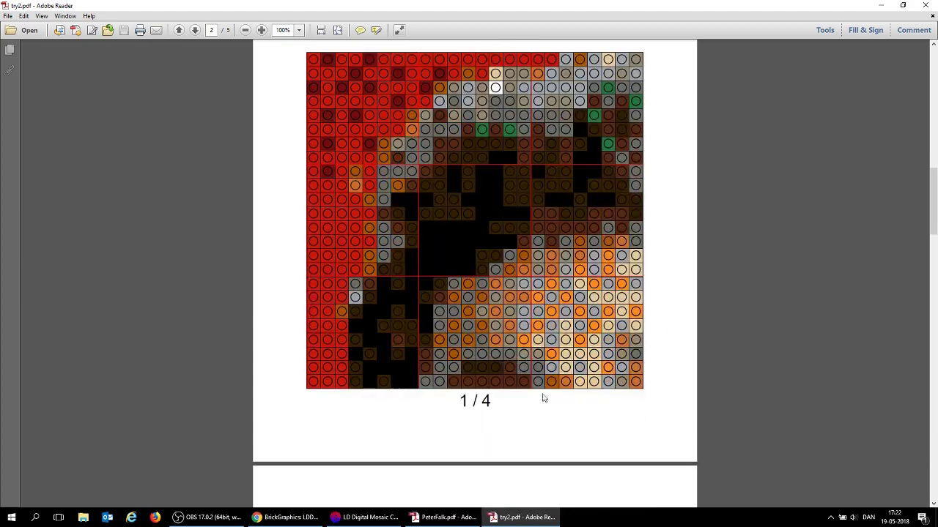
# Step: Return to LD Digital Mosaic Creator and turn off the magnifier to show the whole face mosaic
pyautogui.click(362, 517)
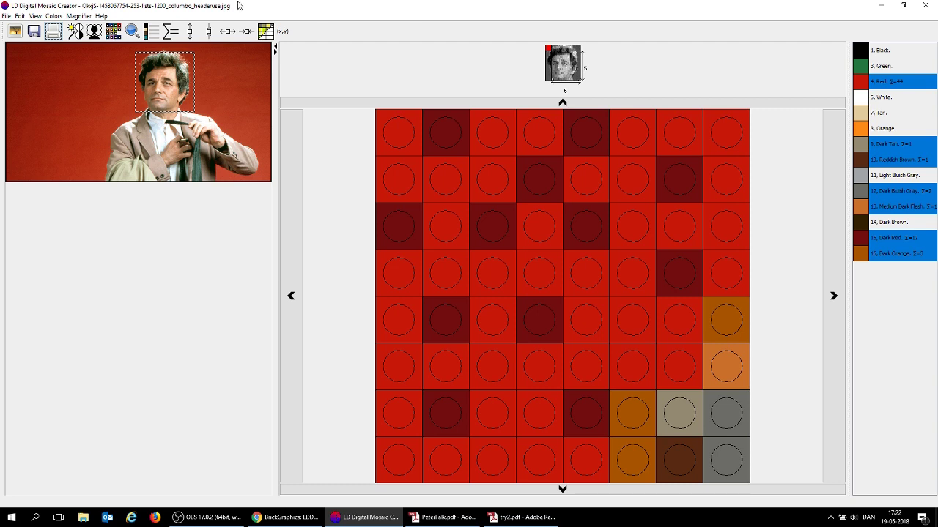
pyautogui.click(134, 33)
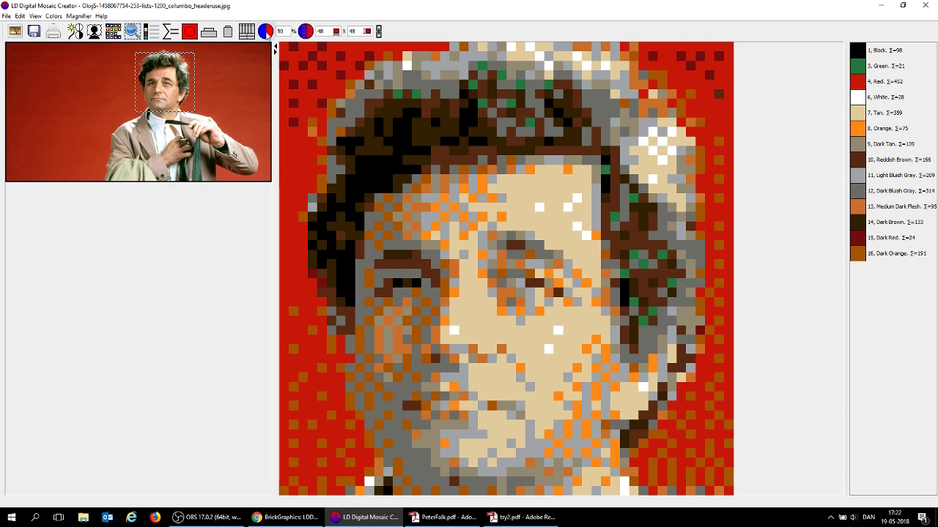
# Step: Widen the photo pane to show the full photo and generate the mosaic from the entire image
pyautogui.click(266, 31)
pyautogui.click(305, 32)
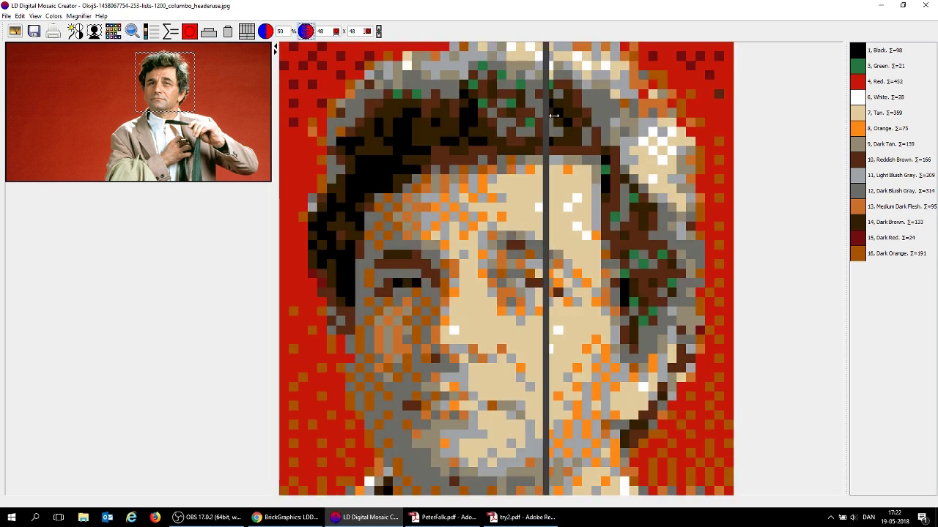
pyautogui.moveTo(554, 116); pyautogui.dragTo(548, 284)
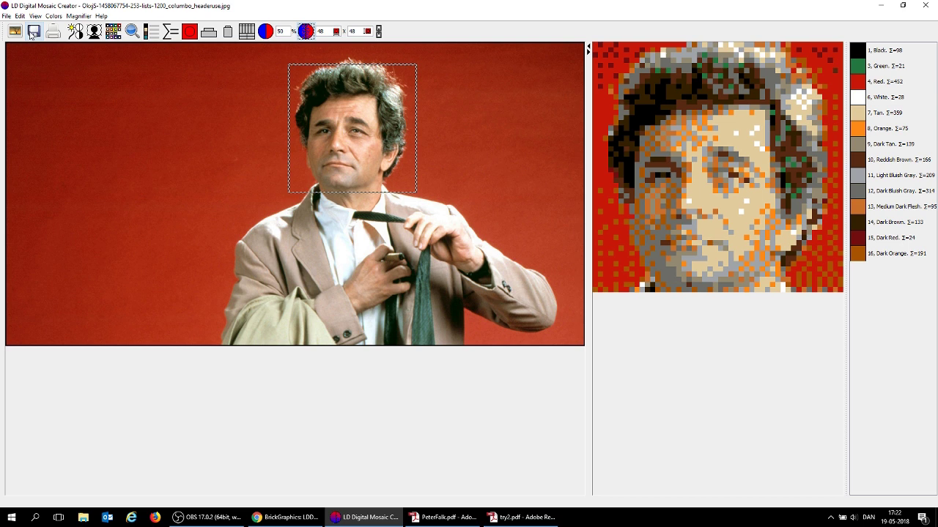
pyautogui.click(75, 31)
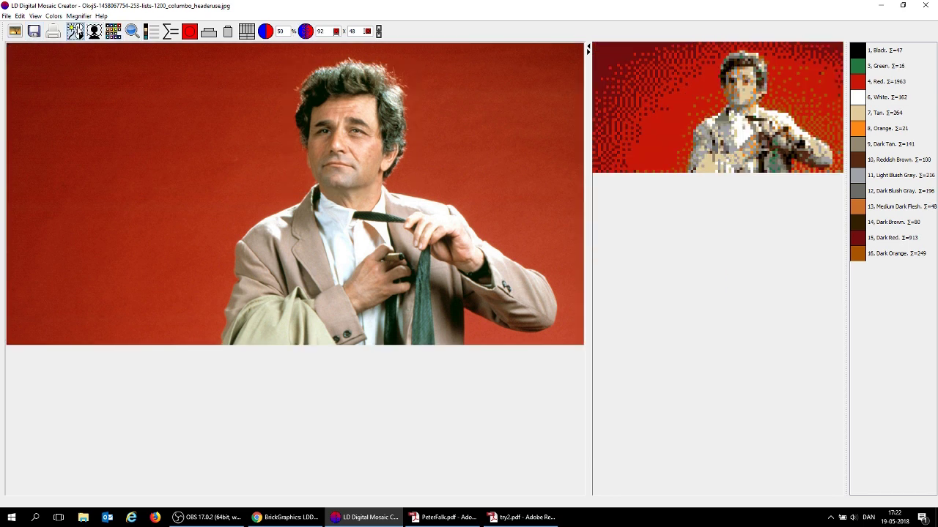
# Step: Show the colour adjustment sliders, splitting each adjustment, including brightness and contrast, into red, green and blue values
pyautogui.click(94, 31)
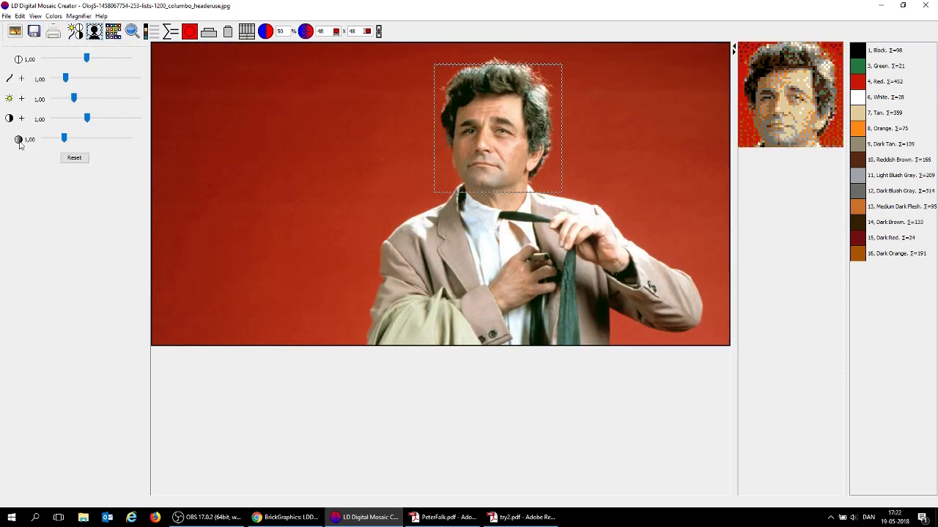
pyautogui.click(21, 78)
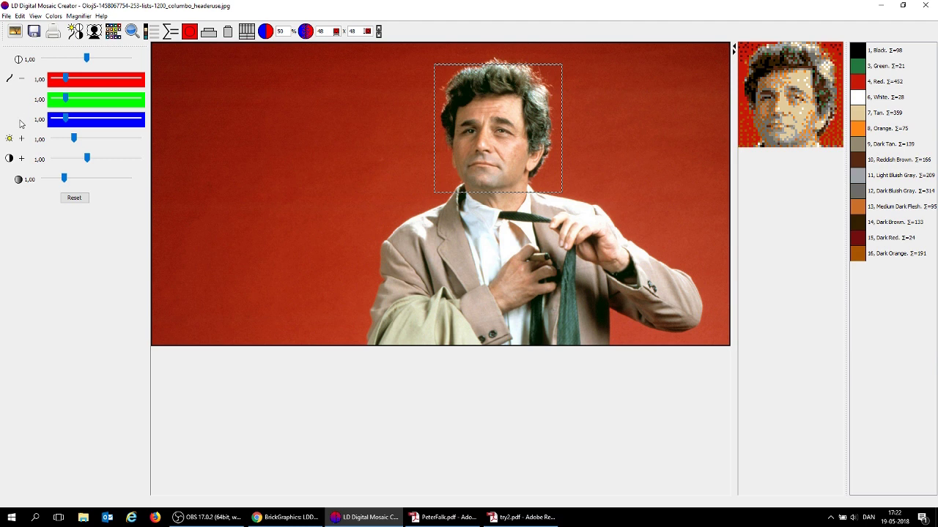
pyautogui.click(21, 159)
pyautogui.click(22, 139)
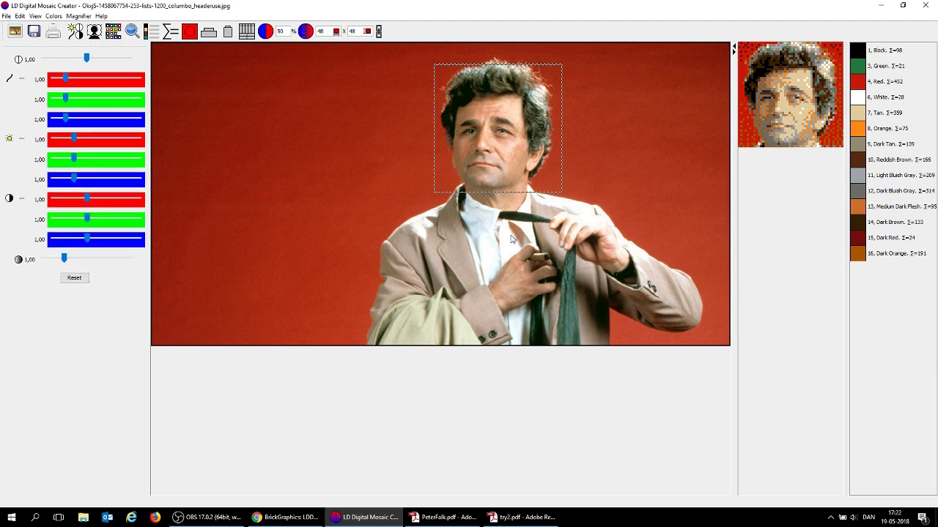